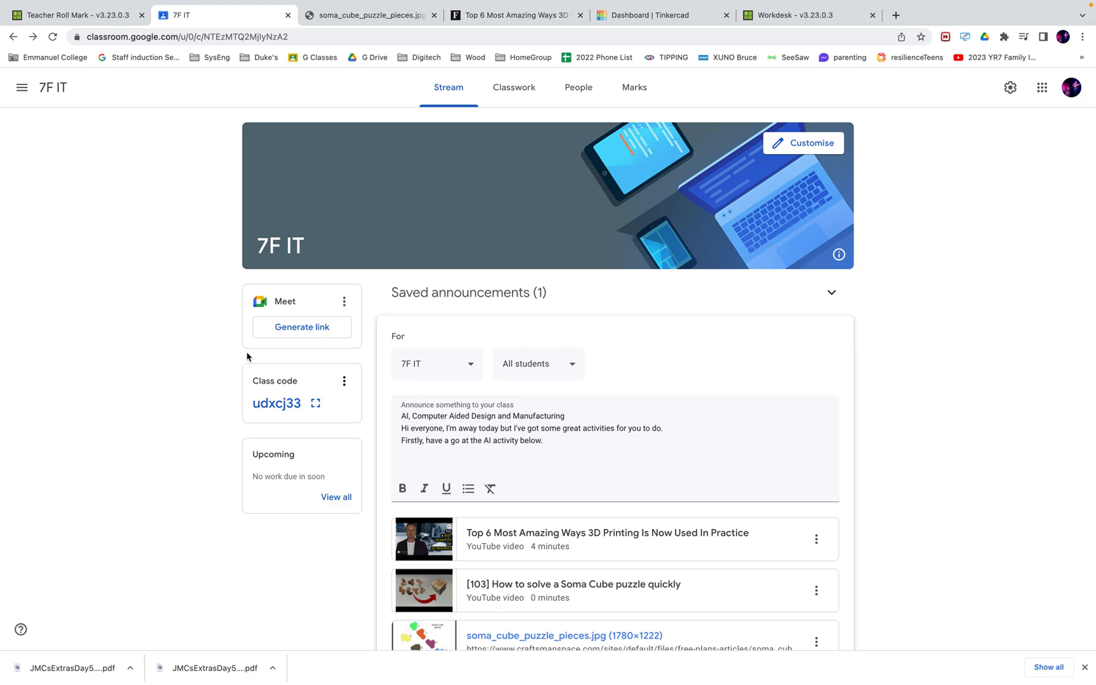
Log out of Tinkercad from the account avatar menu
scroll(353, 239, down, 1)
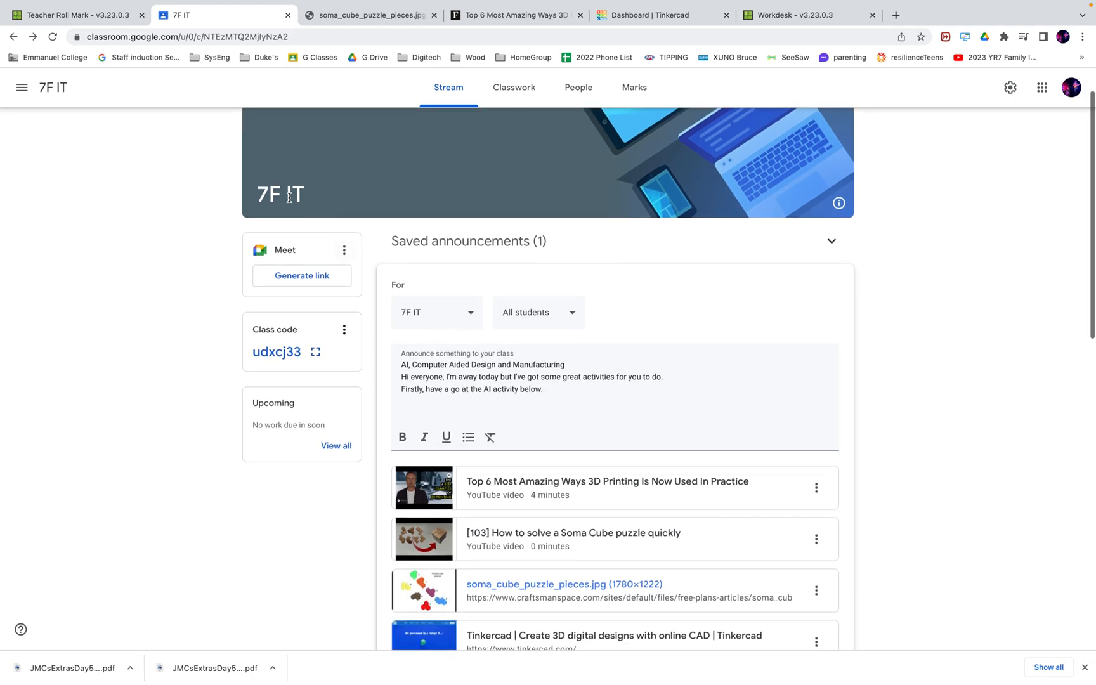
scroll(931, 413, down, 2)
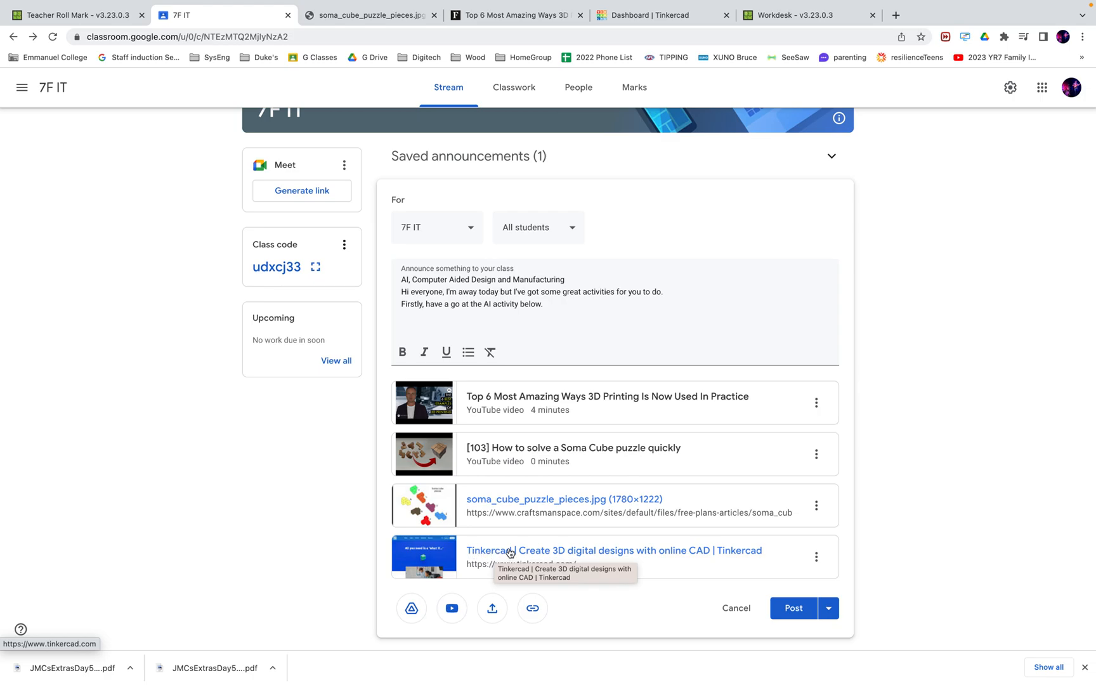
click(634, 17)
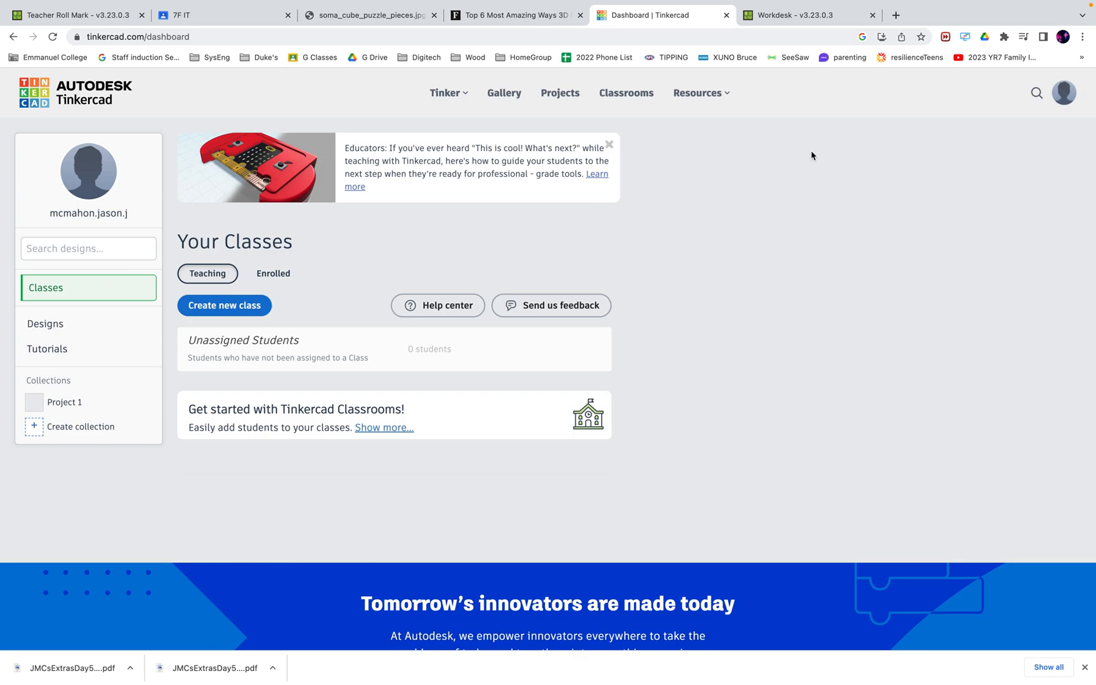
click(1065, 94)
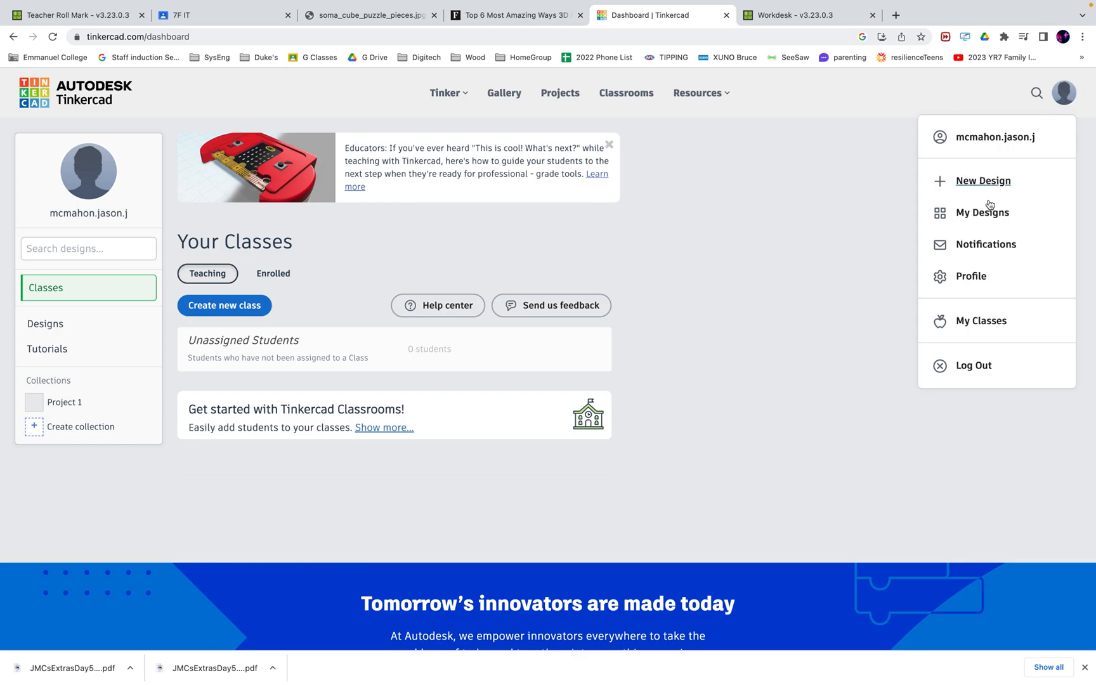
click(973, 365)
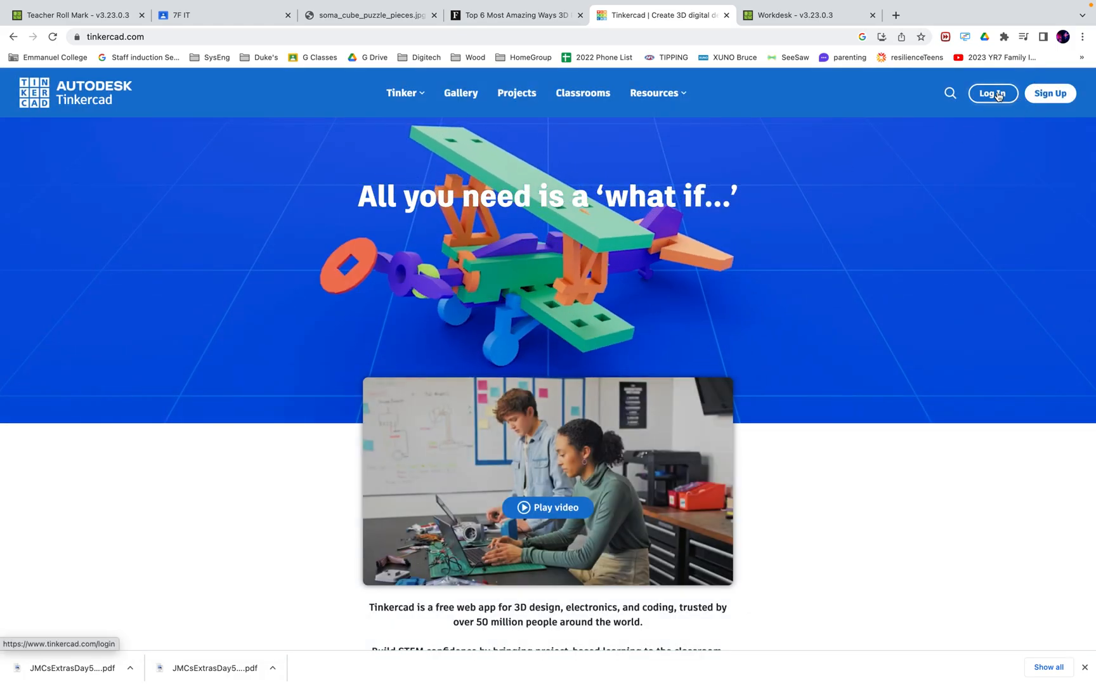
Log back in as an educator with a Google account to reach the classes dashboard
click(1004, 95)
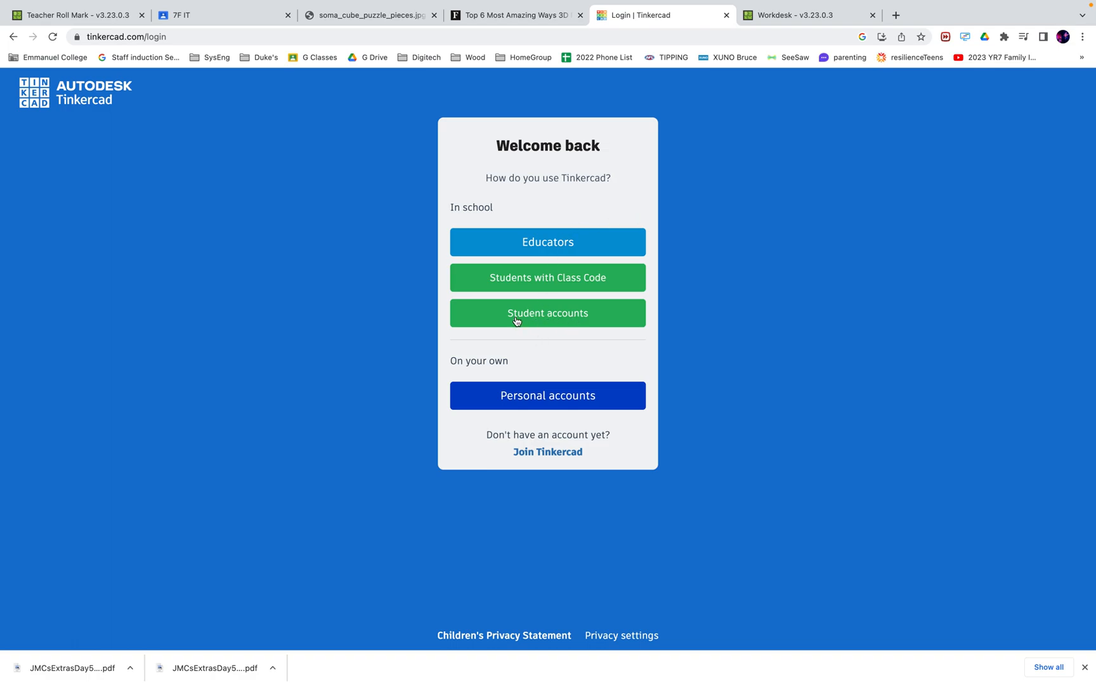
click(551, 247)
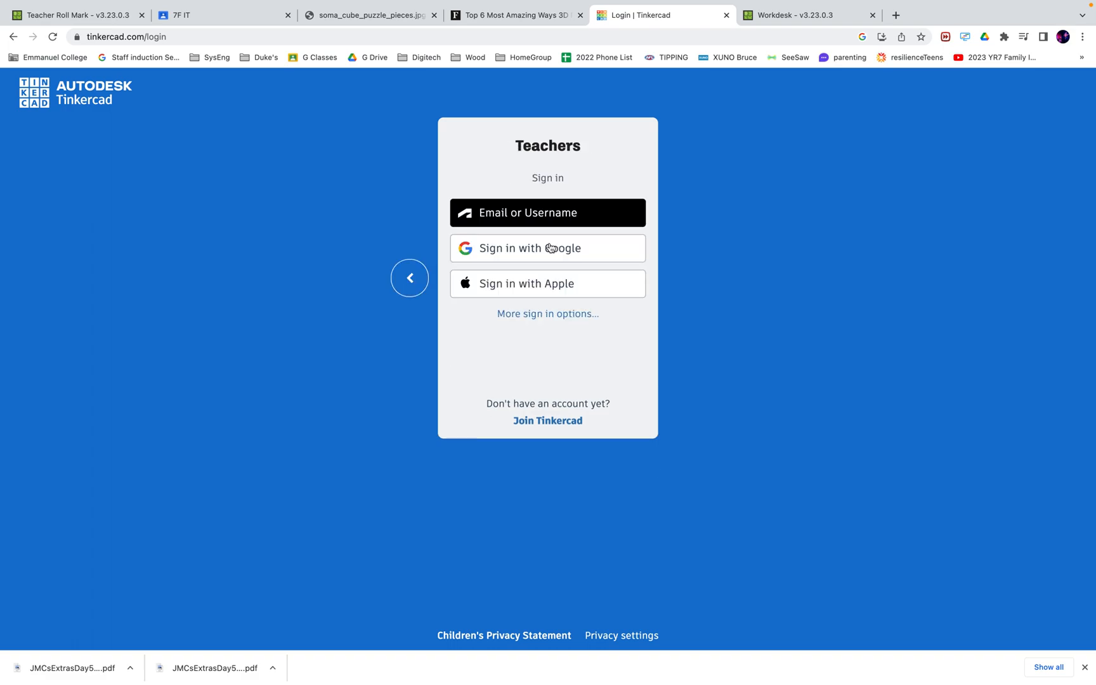
click(517, 254)
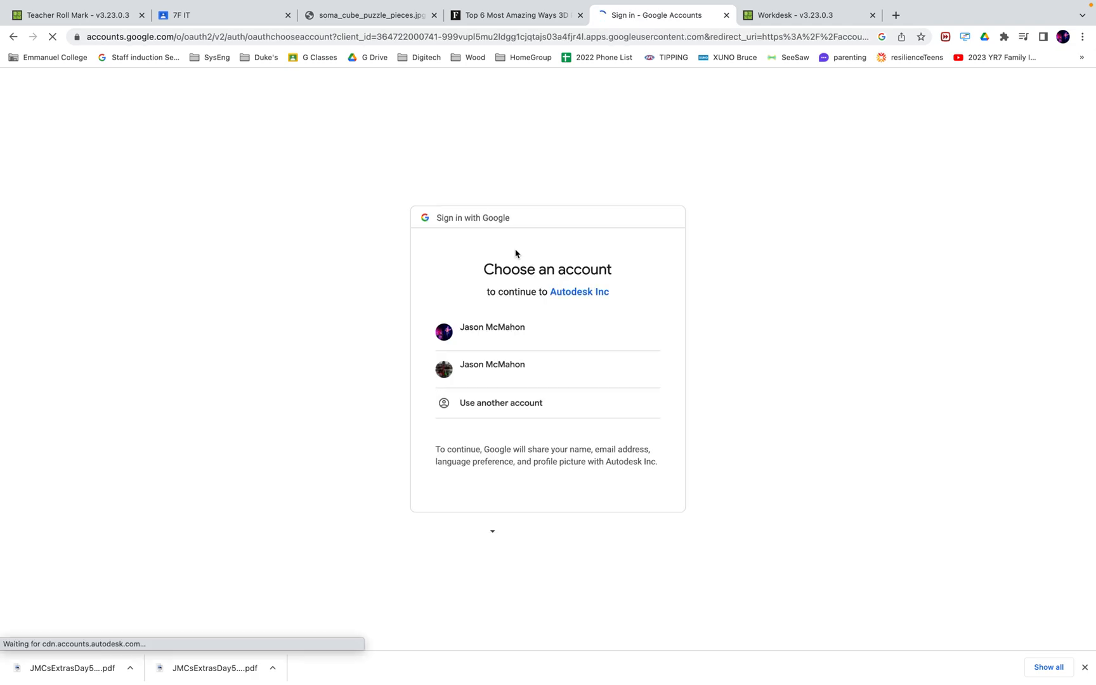
click(483, 338)
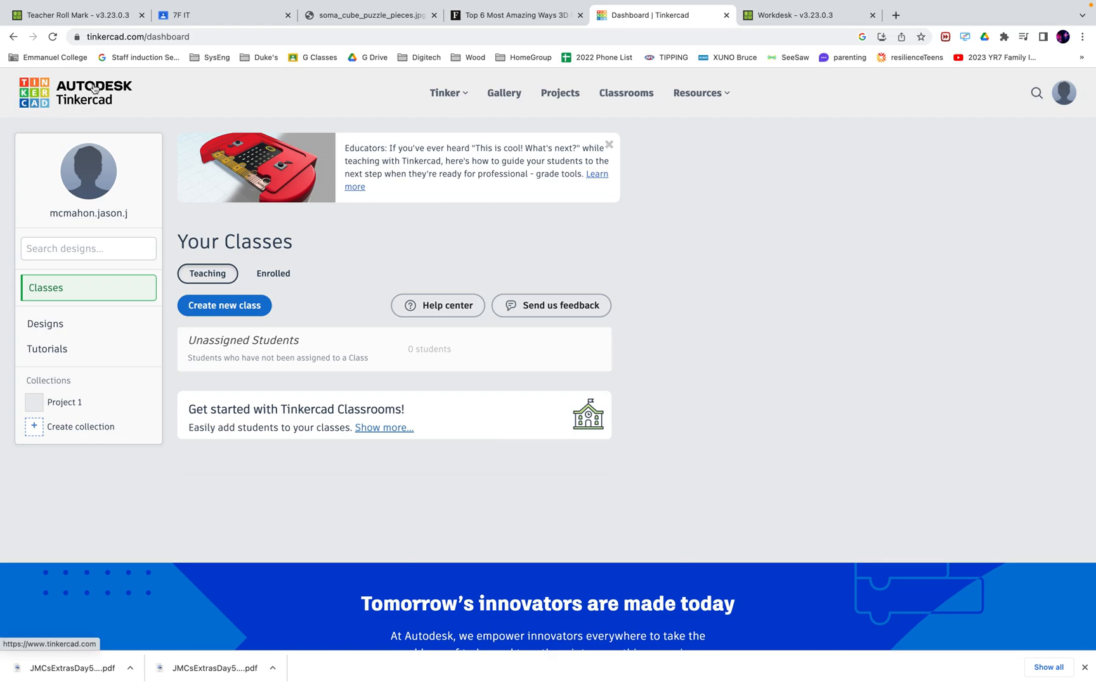
From Designs, create a new 3D design, which opens as Ingenious Migelo
click(49, 325)
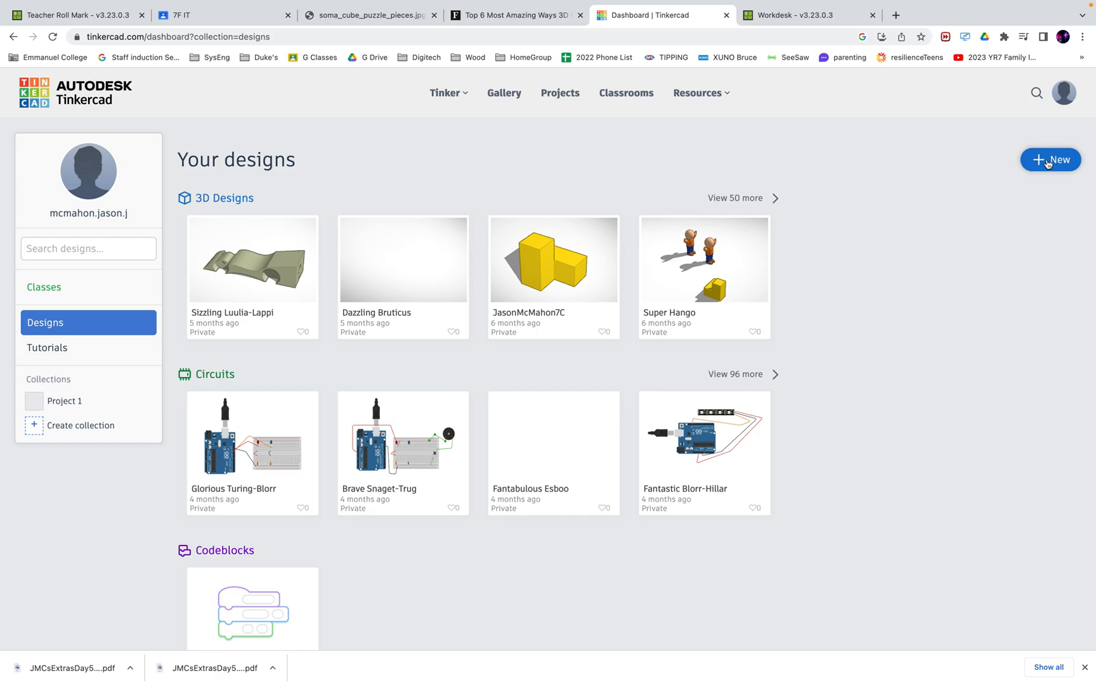
click(1048, 162)
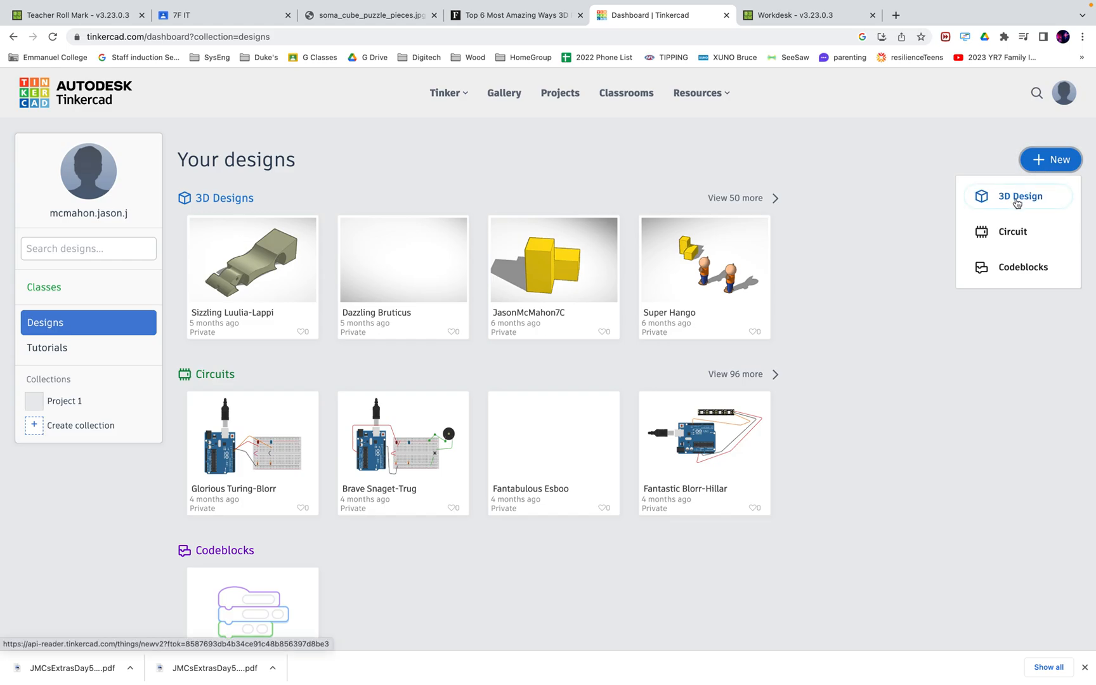
click(1016, 198)
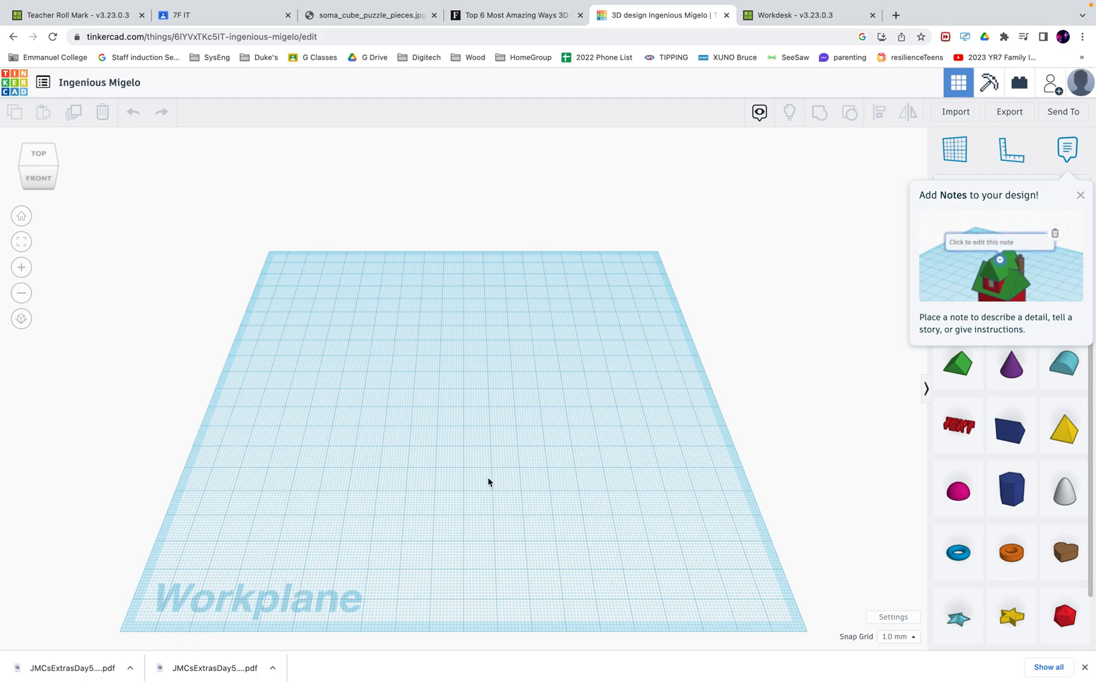
scroll(521, 484, up, 5)
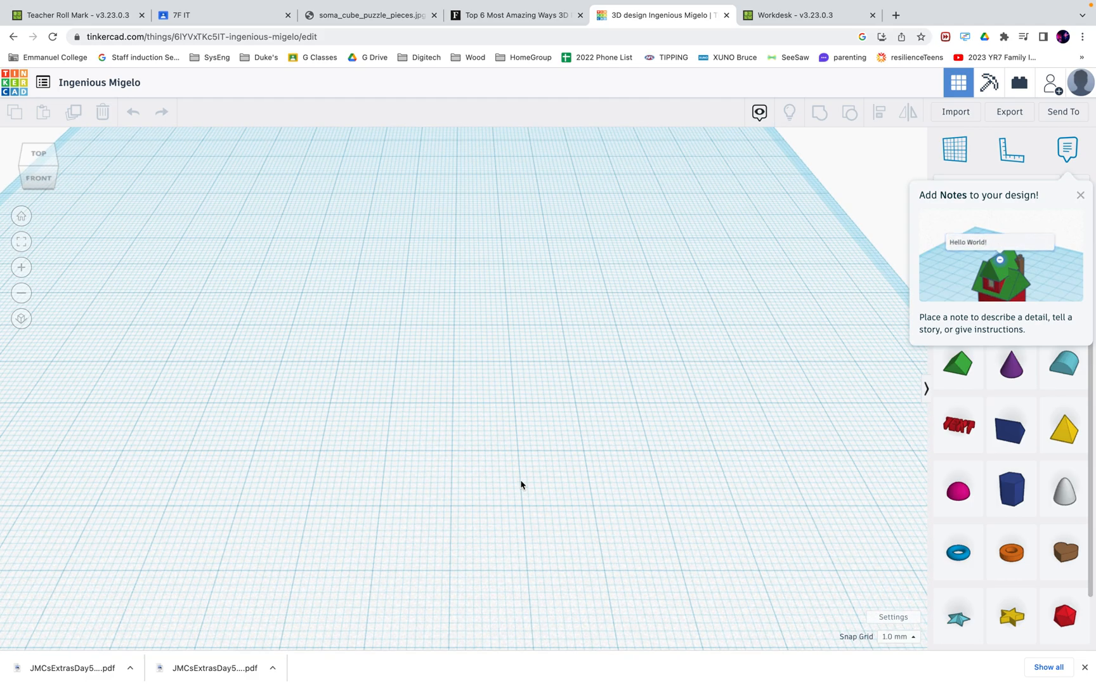
scroll(521, 485, down, 2)
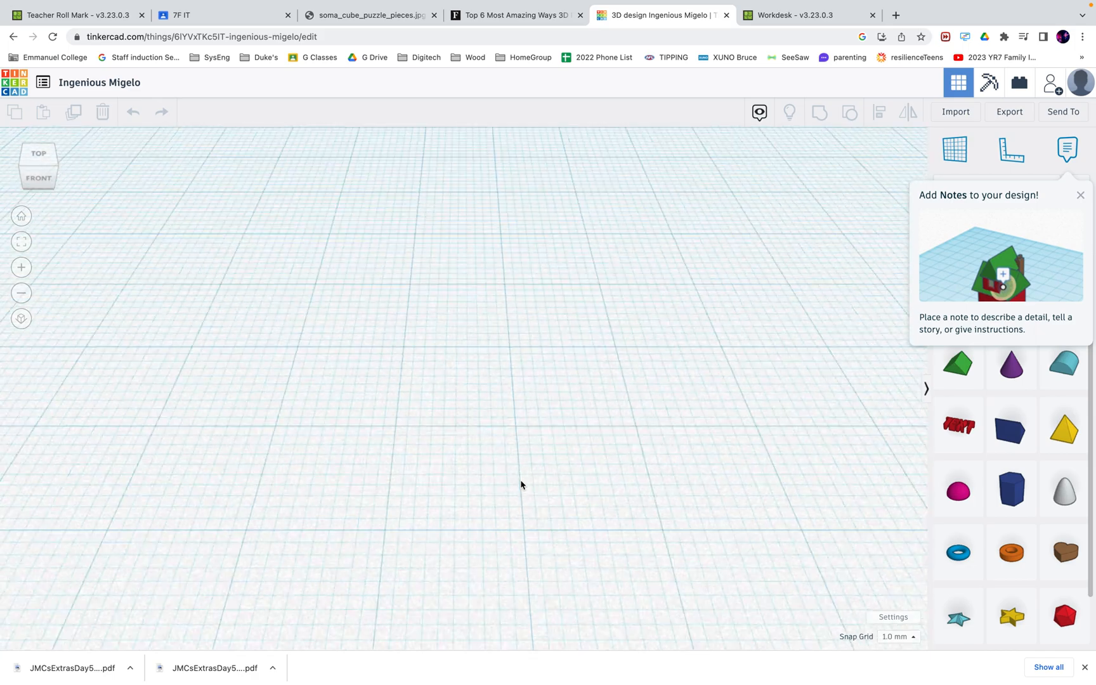
scroll(520, 484, up, 4)
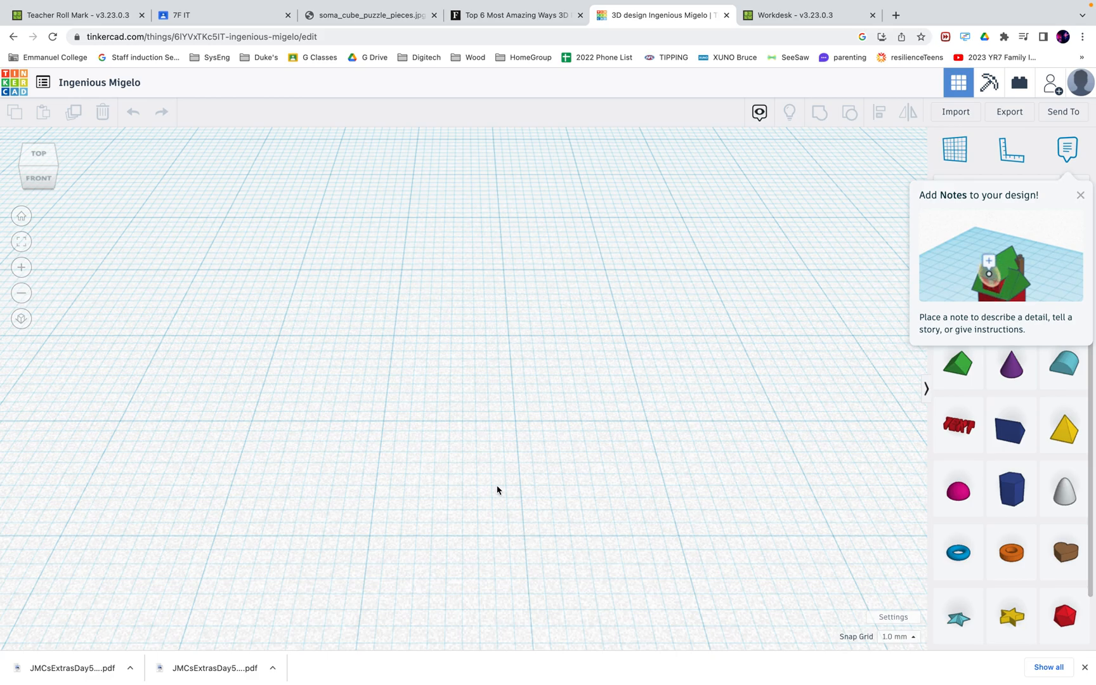
scroll(398, 312, down, 5)
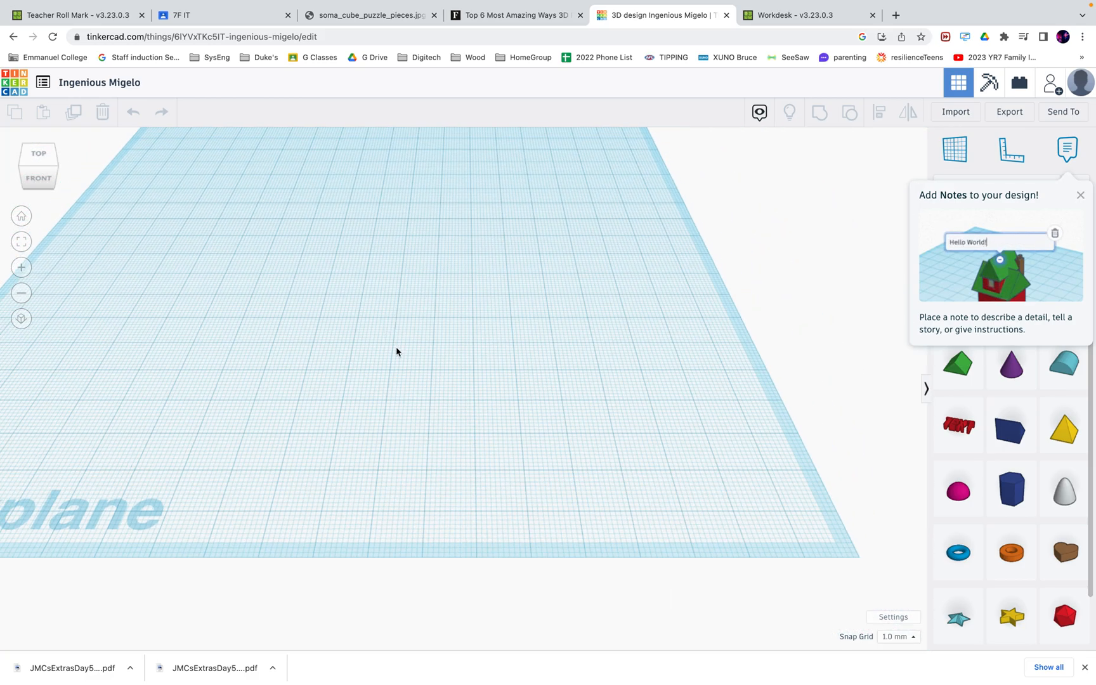
scroll(398, 404, down, 3)
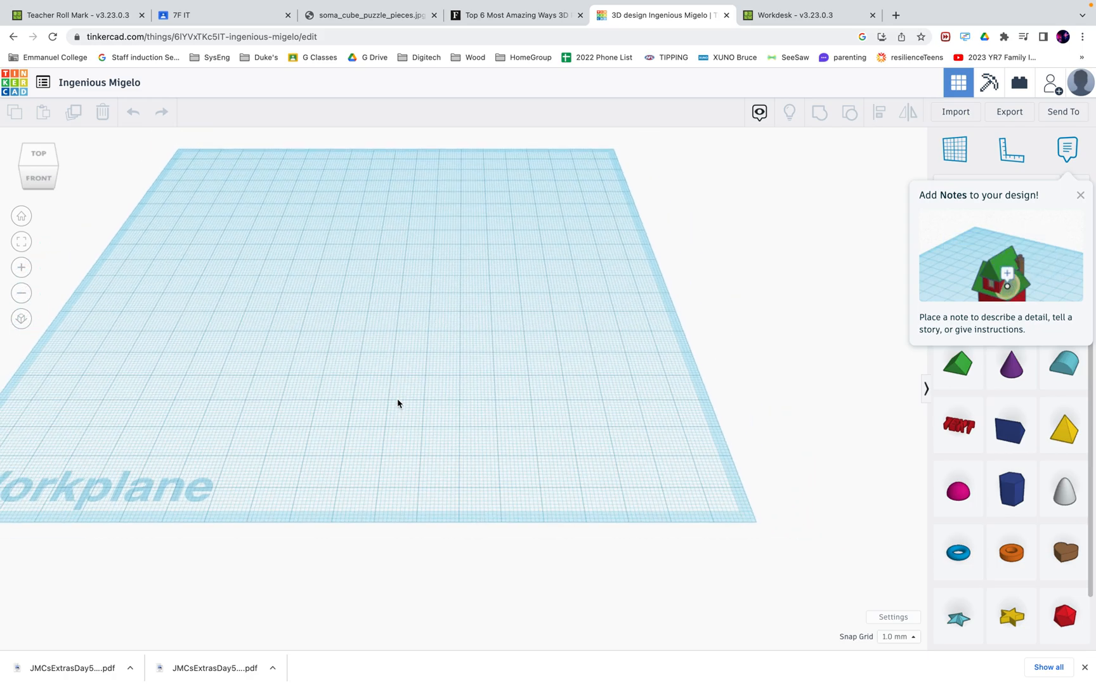
scroll(398, 404, up, 5)
scroll(398, 404, down, 2)
scroll(398, 404, down, 1)
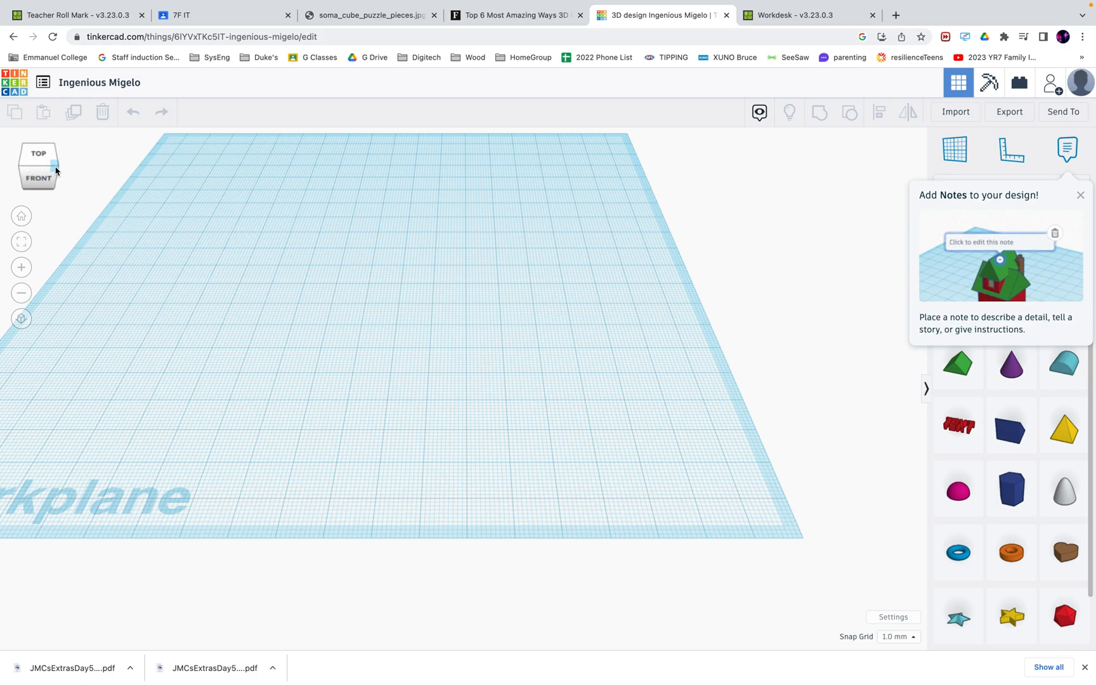
mouse_move(57, 168)
mouse_down()
mouse_move(32, 166)
mouse_move(53, 166)
mouse_up()
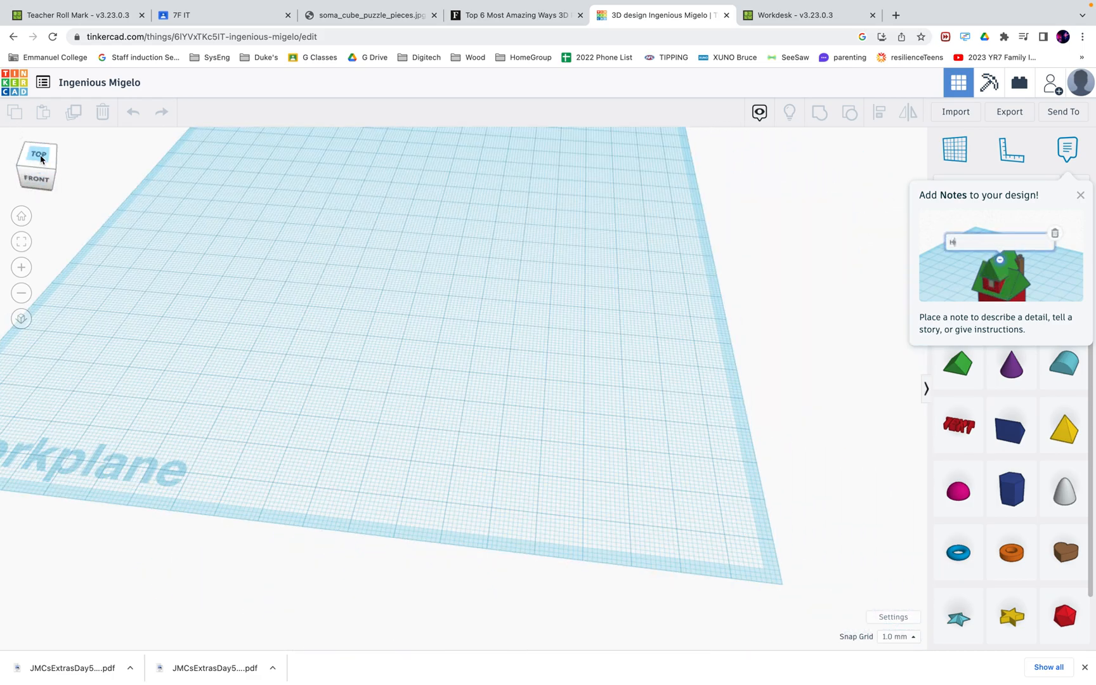
click(31, 164)
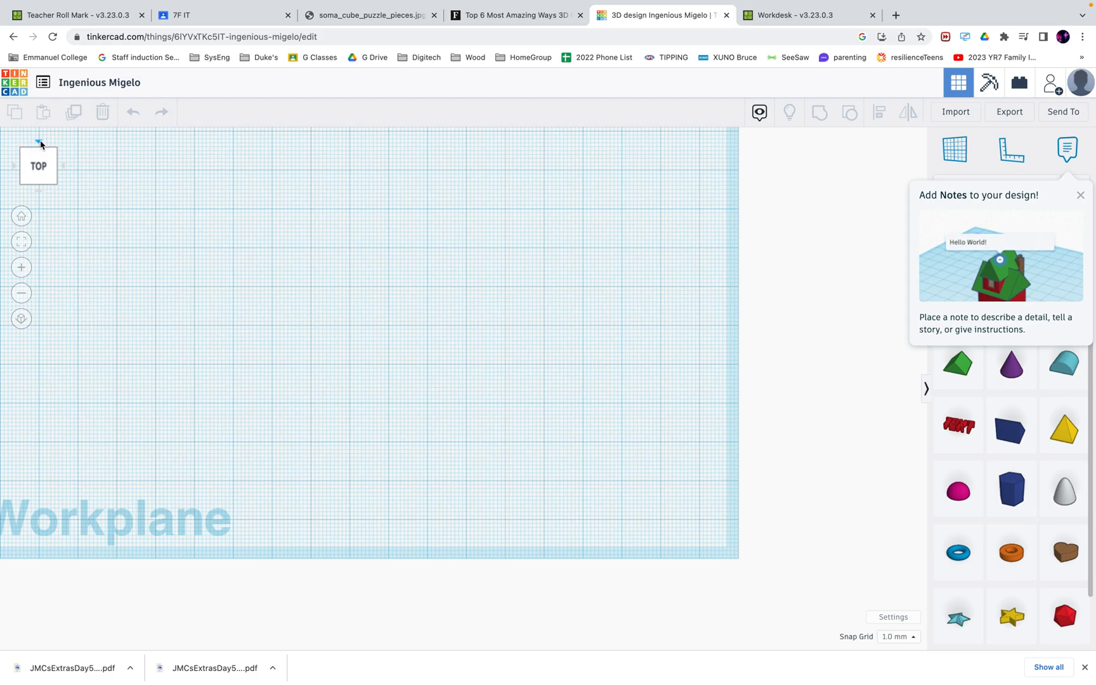
click(40, 143)
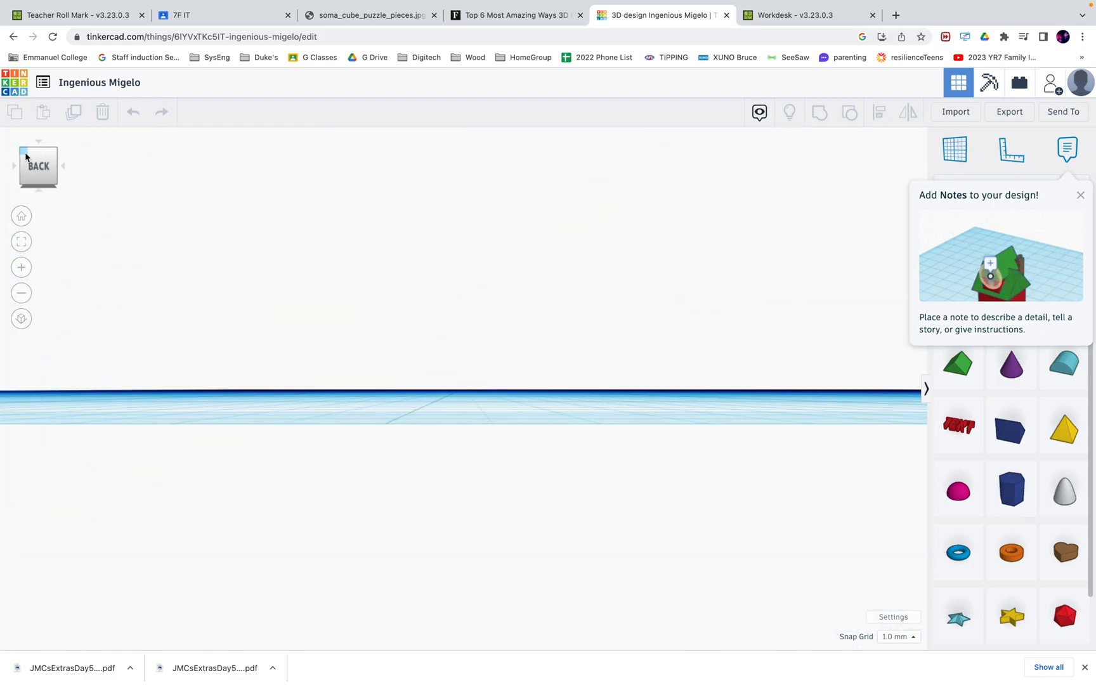
click(28, 156)
click(35, 156)
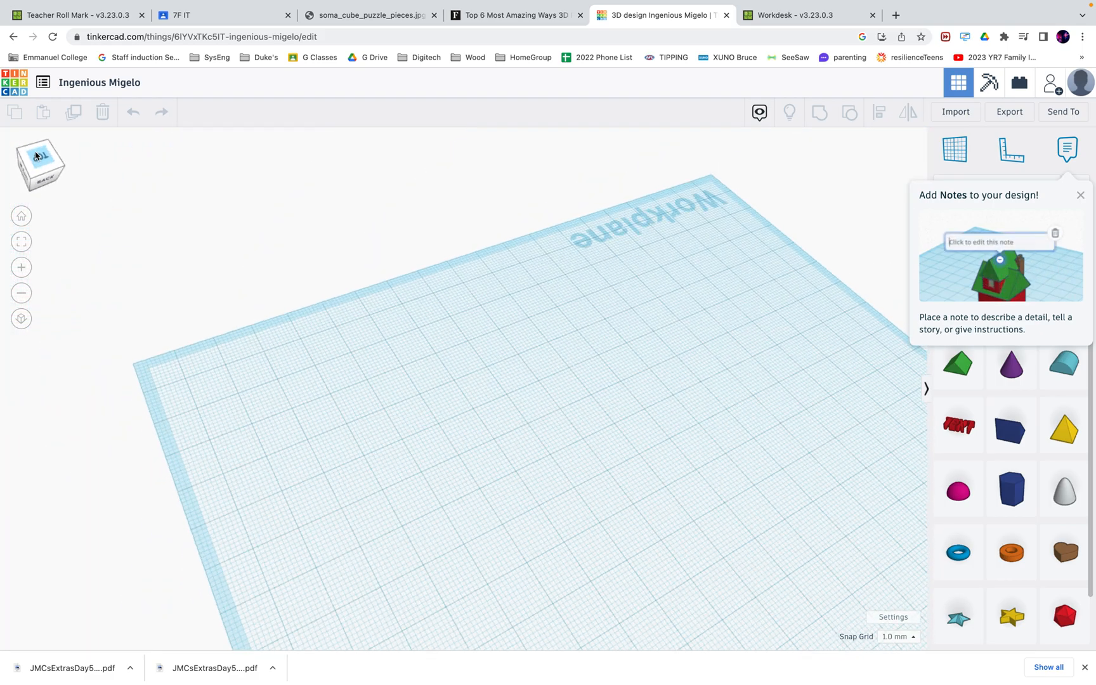
click(23, 177)
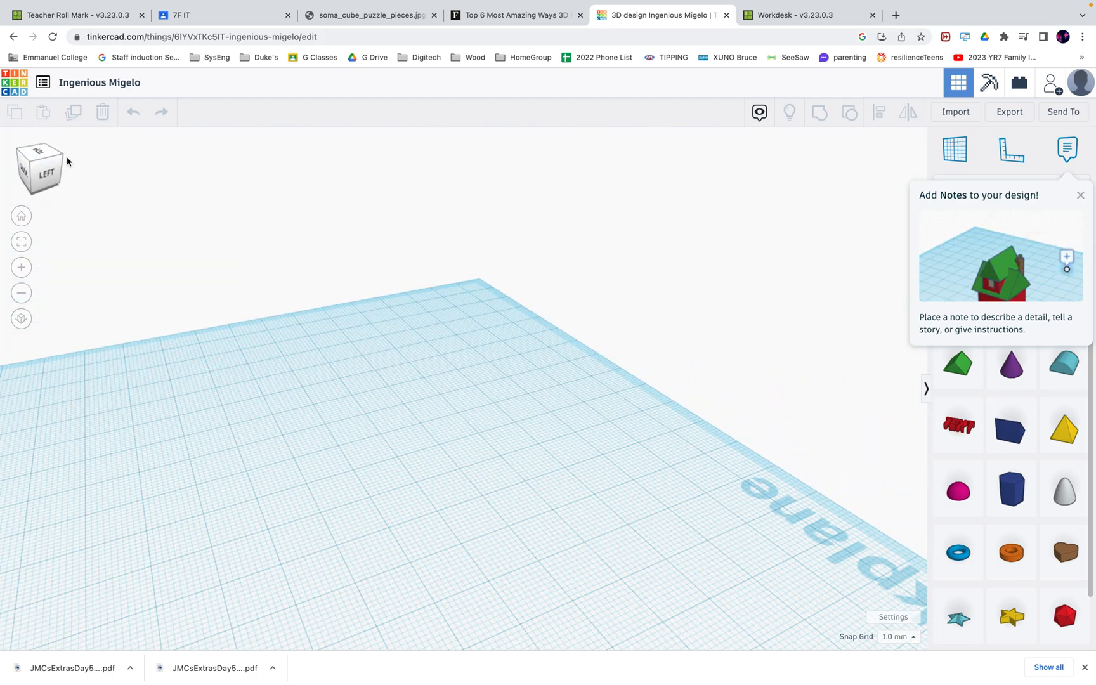
drag(61, 158, 25, 159)
click(25, 159)
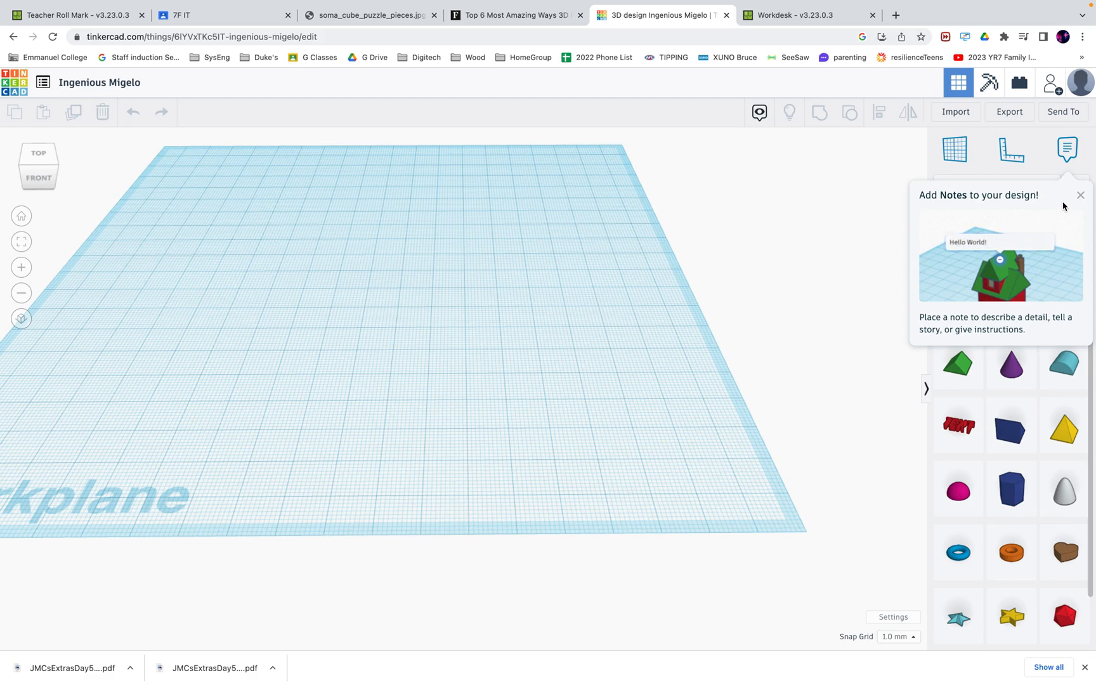
Dismiss the Add Notes tip, browse the Shapes Library, then return to the 7F IT Classroom tab
click(1082, 195)
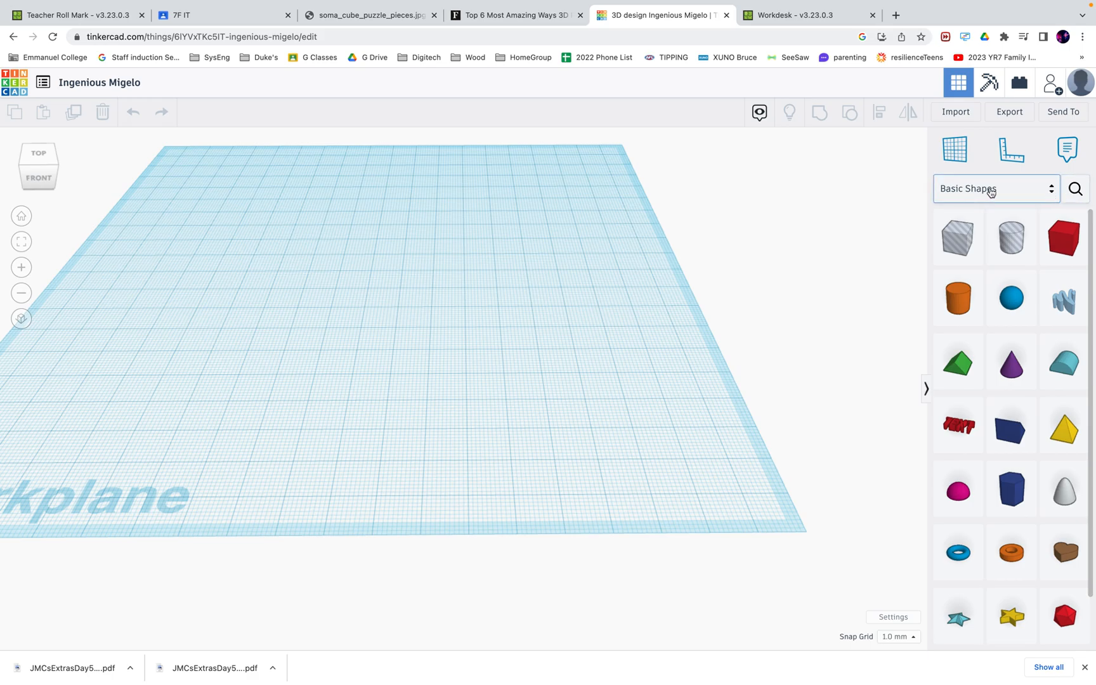
click(1051, 194)
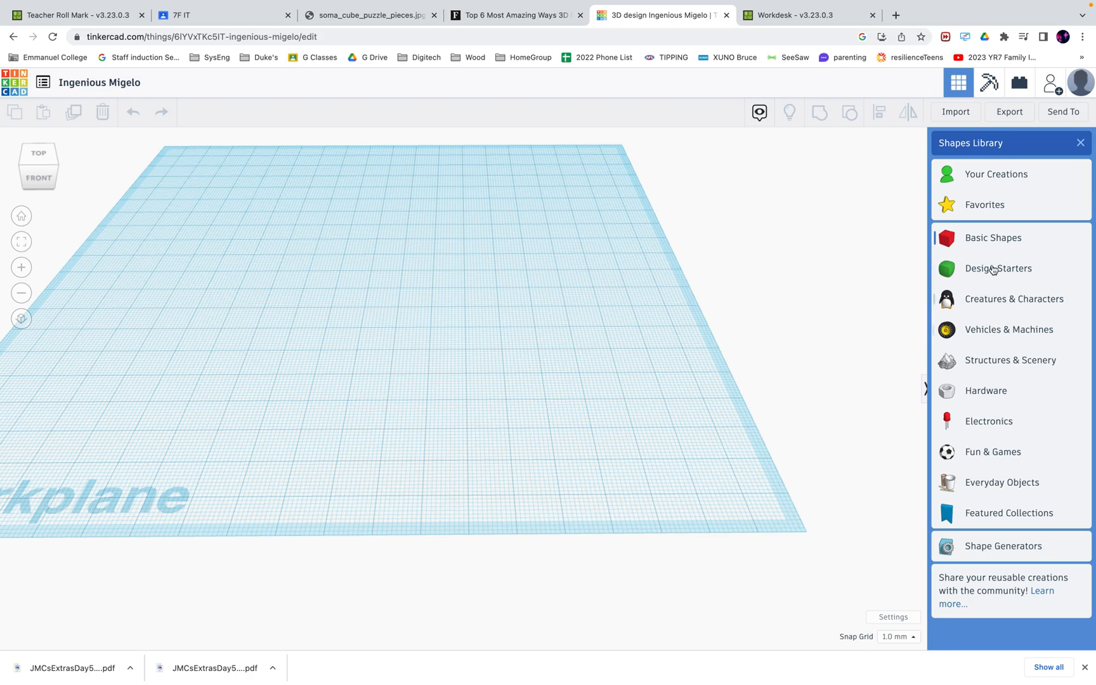
click(1080, 143)
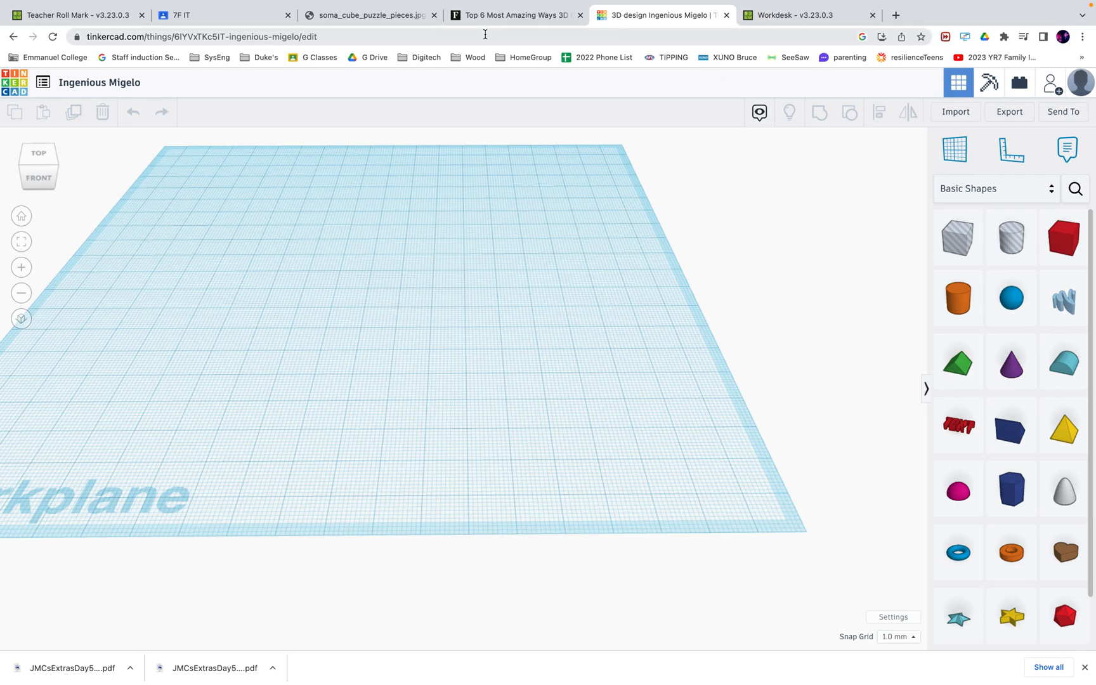
click(219, 16)
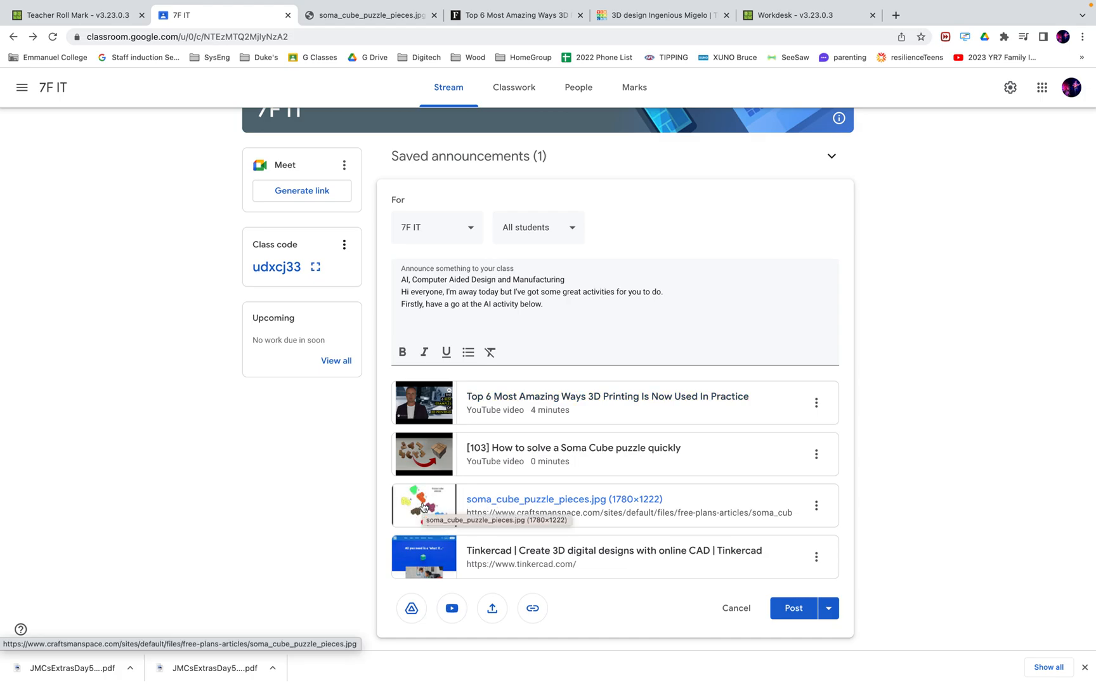
Open the soma_cube_puzzle_pieces.jpg attachment from the announcement
click(507, 500)
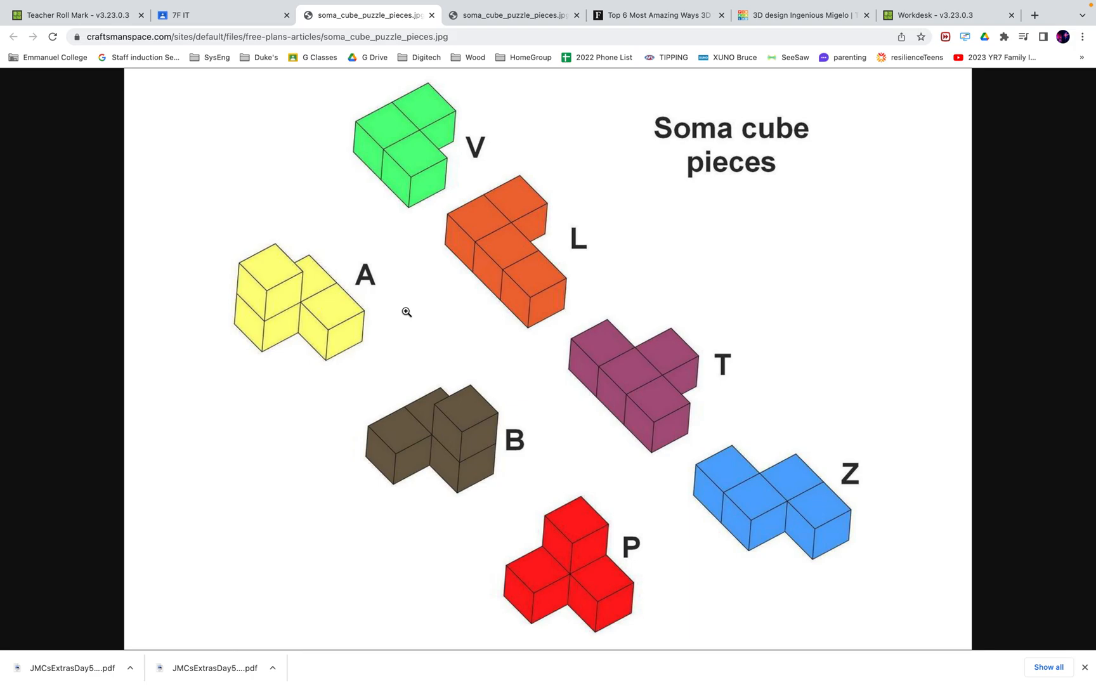
In the design, set Snap Grid to 5.0 mm and drag a Box onto the workplane
click(808, 19)
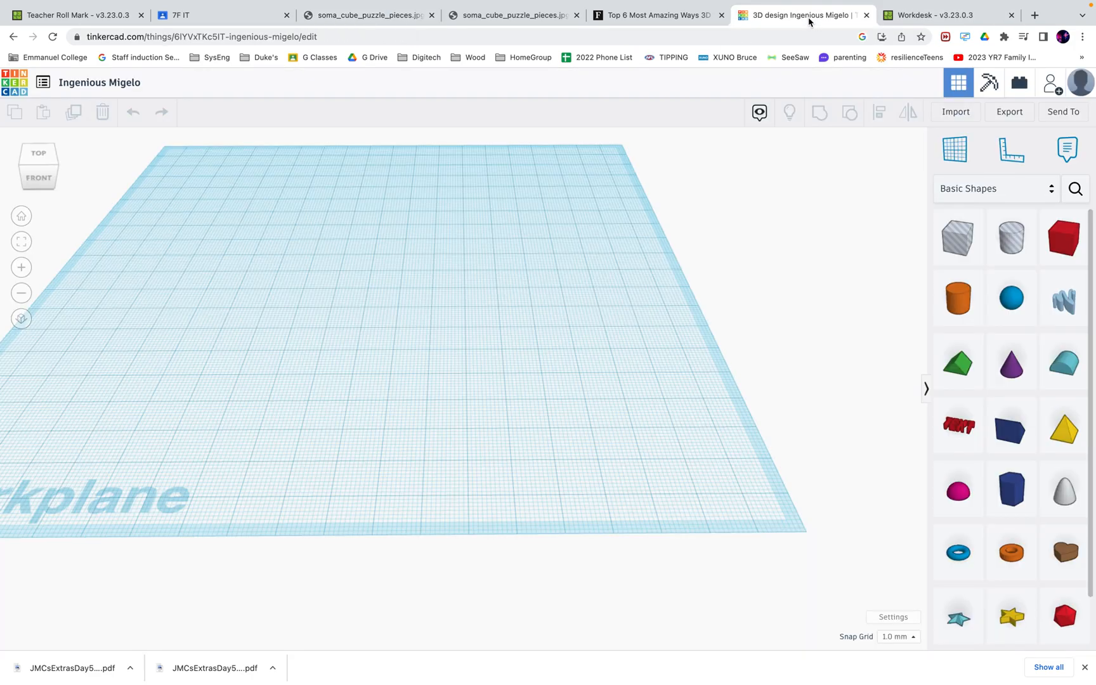
click(915, 637)
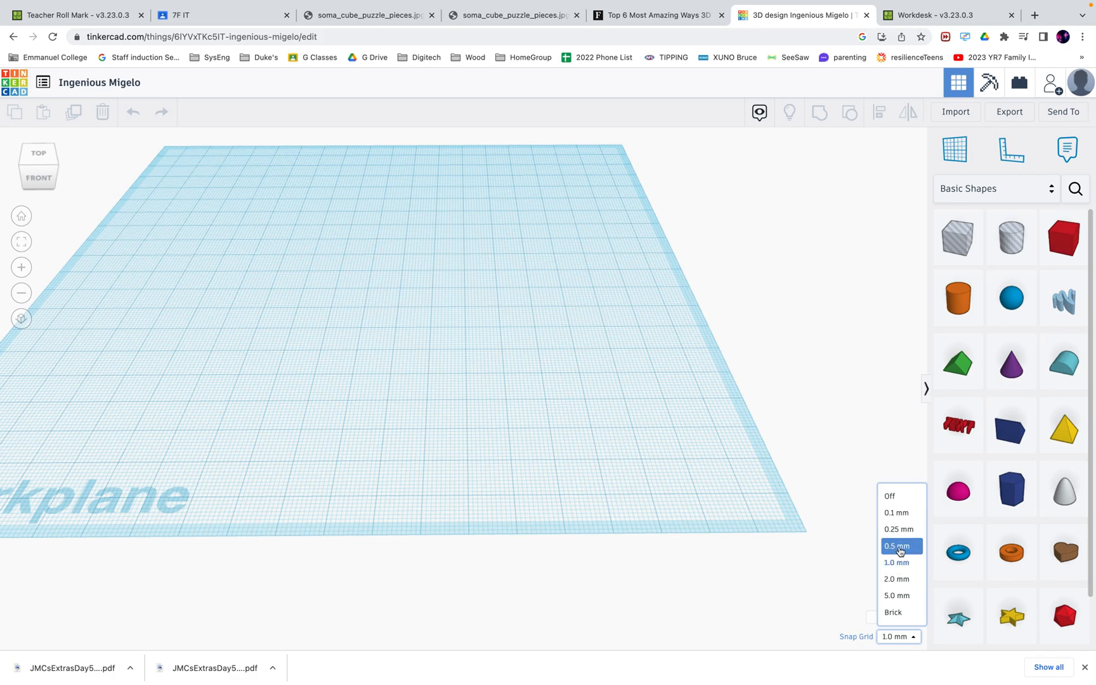
click(899, 595)
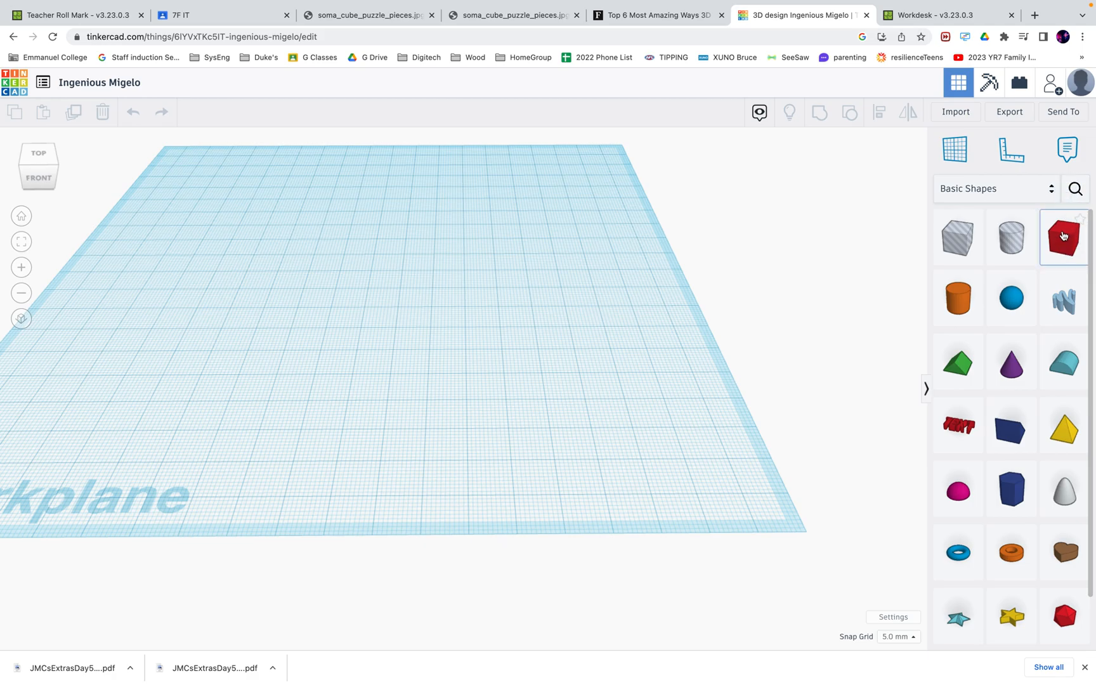
drag(1022, 236, 893, 640)
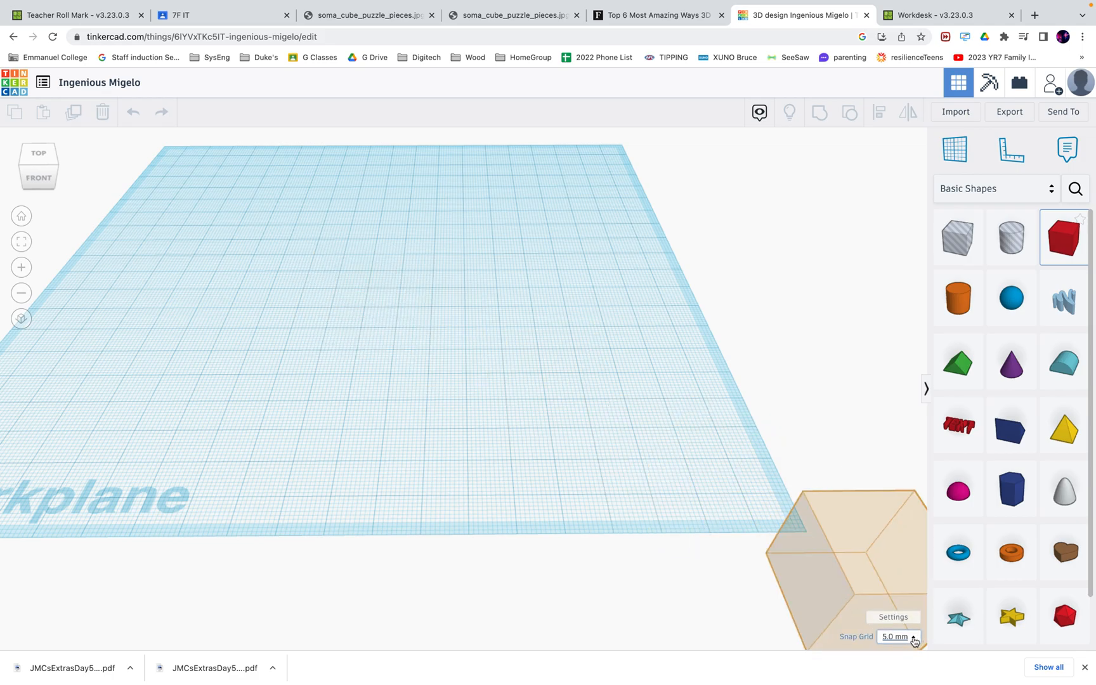
Change Snap Grid to 0.1 mm, then reopen the snap grid choices
click(913, 637)
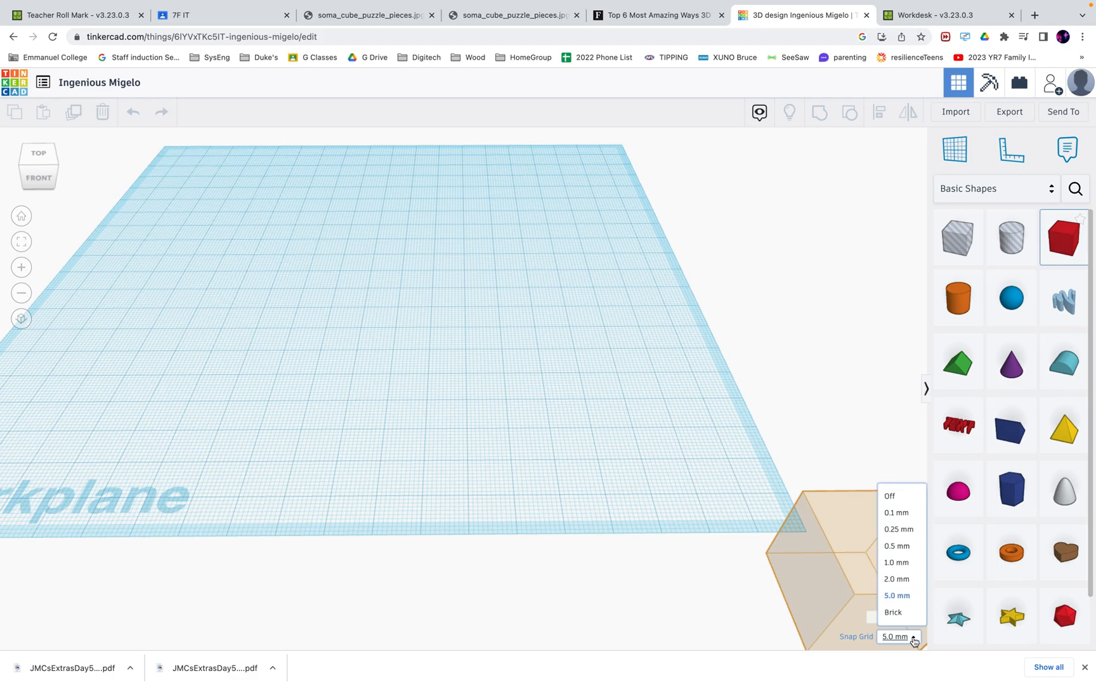
click(902, 516)
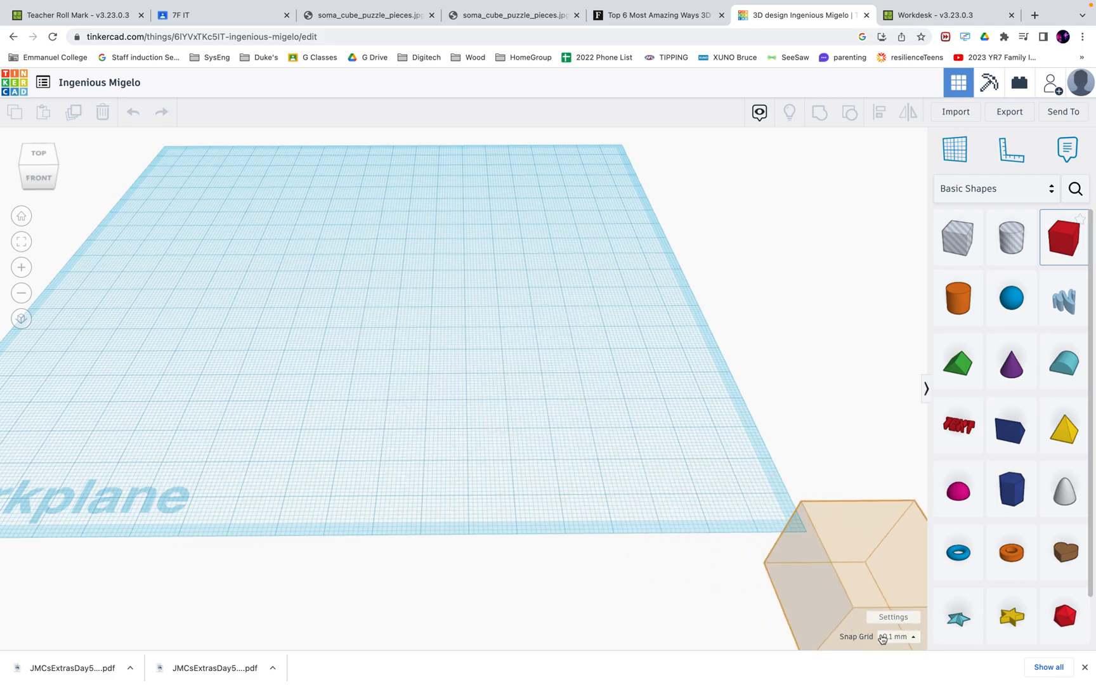
click(911, 637)
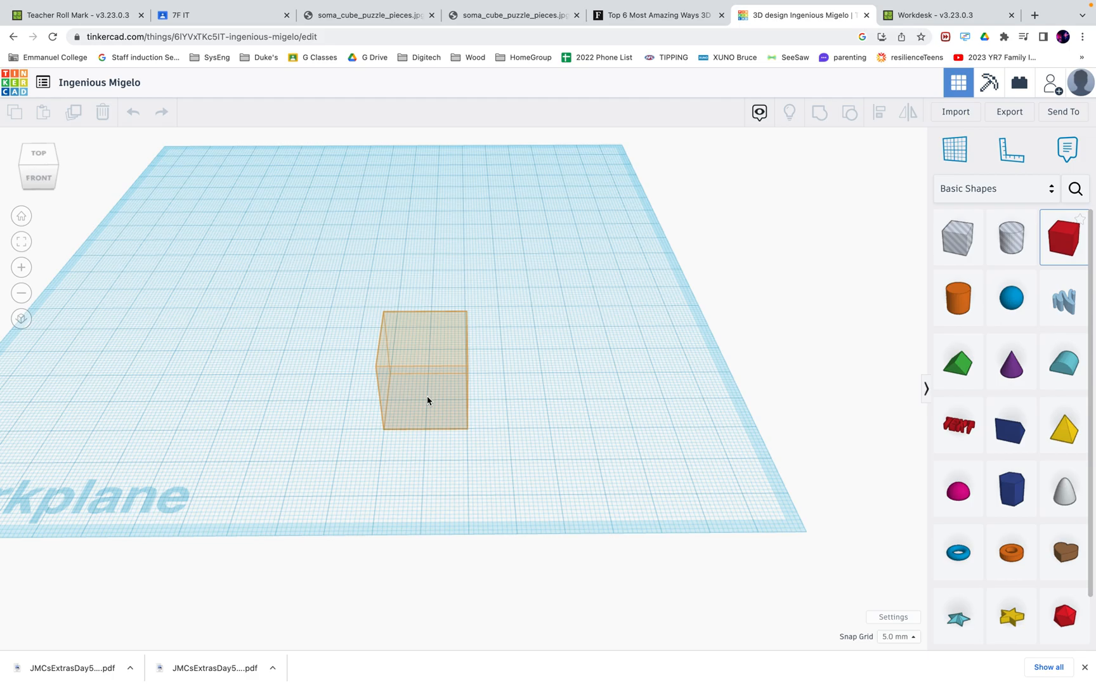
Drop the box mid-workplane and keep its footprint at 20 × 20 mm
click(427, 401)
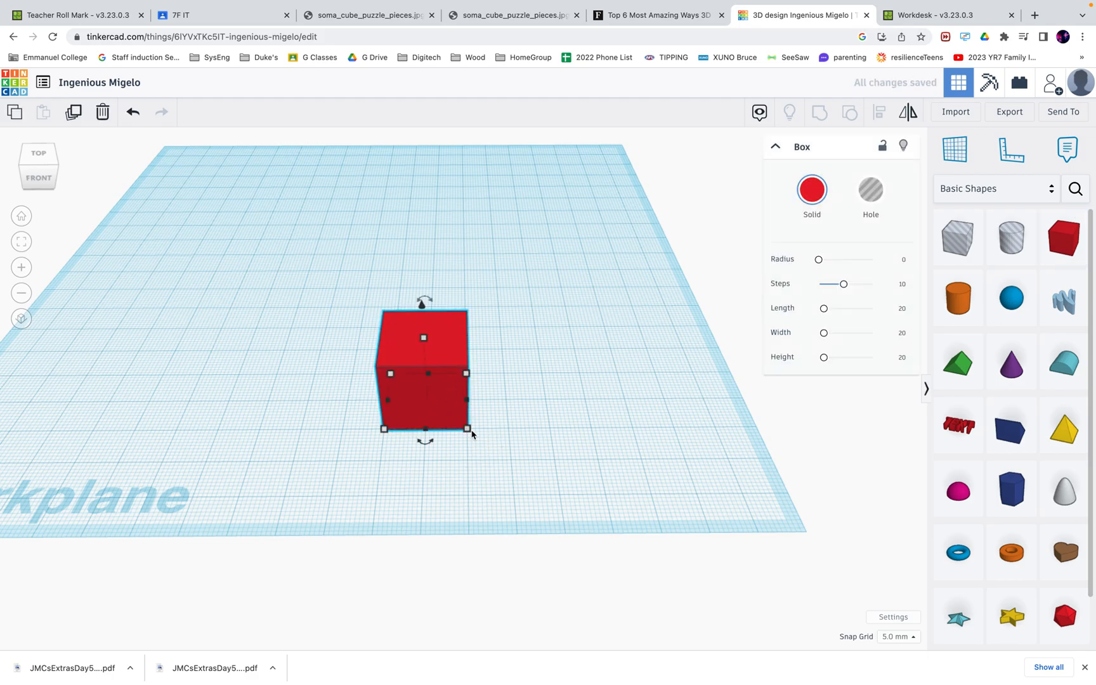
mouse_move(469, 432)
mouse_down()
mouse_move(508, 454)
mouse_move(483, 436)
mouse_move(465, 438)
mouse_move(486, 431)
mouse_up()
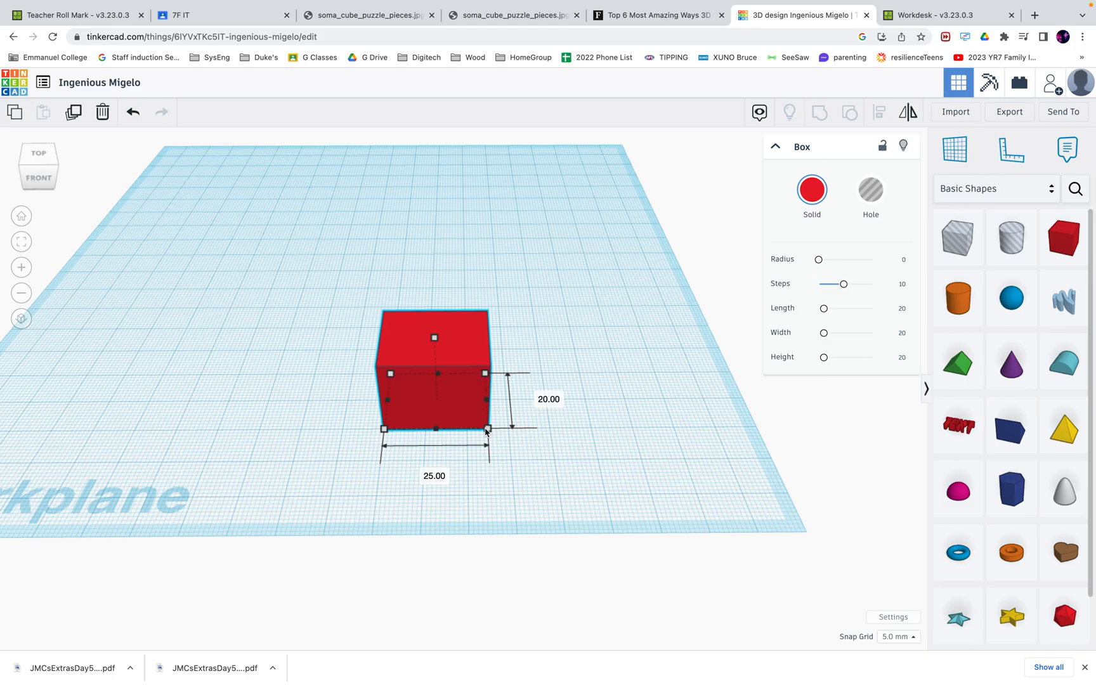
drag(487, 432, 469, 430)
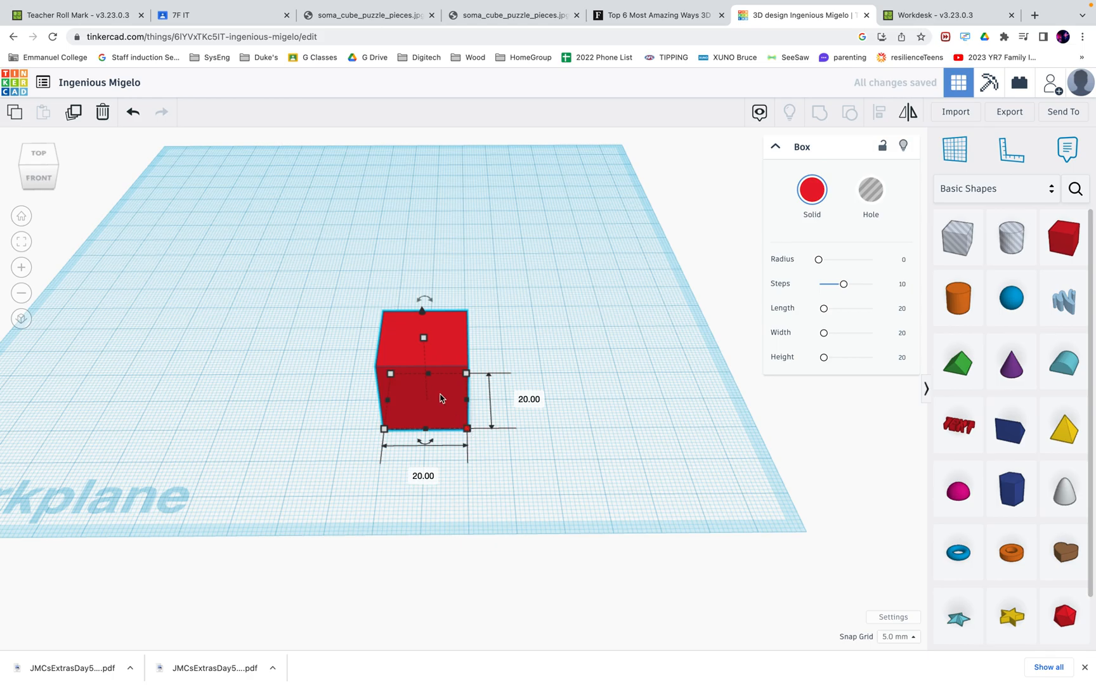
View the soma_cube_puzzle_pieces.jpg reference image
click(344, 16)
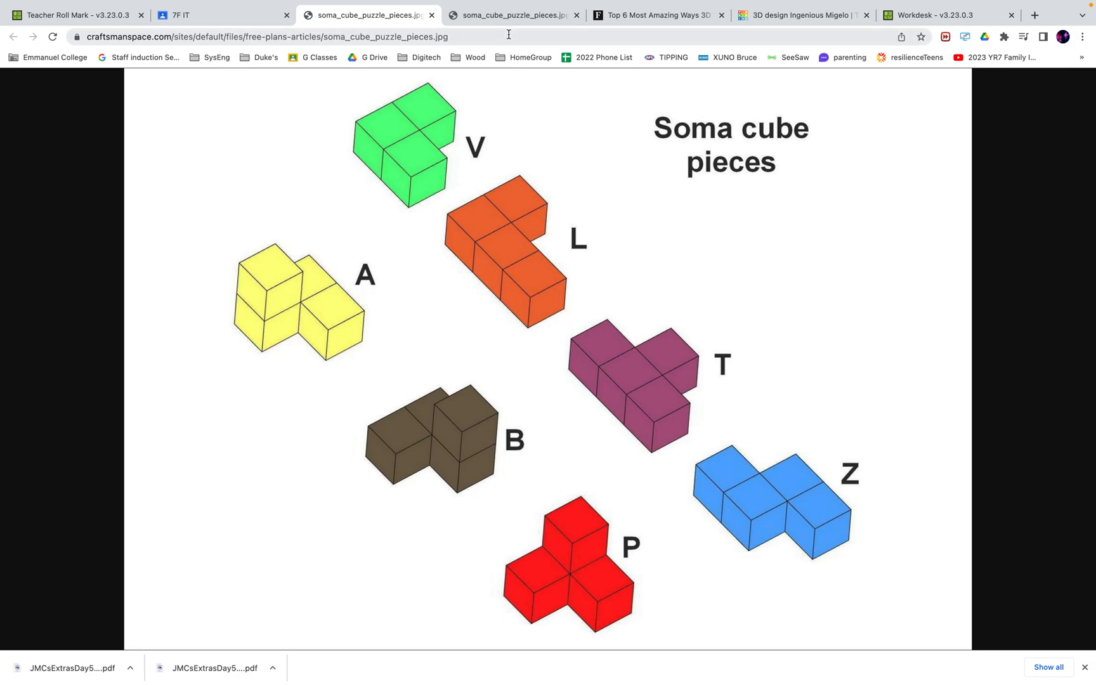
Back in Tinkercad, set the red box's width and depth to 10 mm each
click(786, 19)
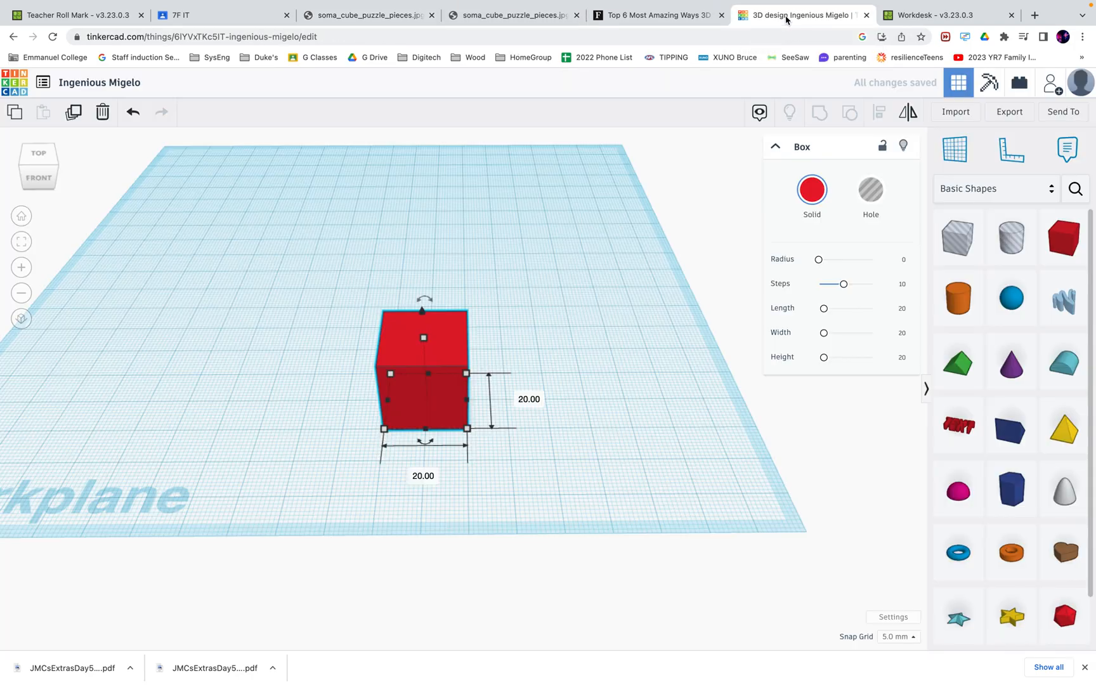
mouse_move(470, 433)
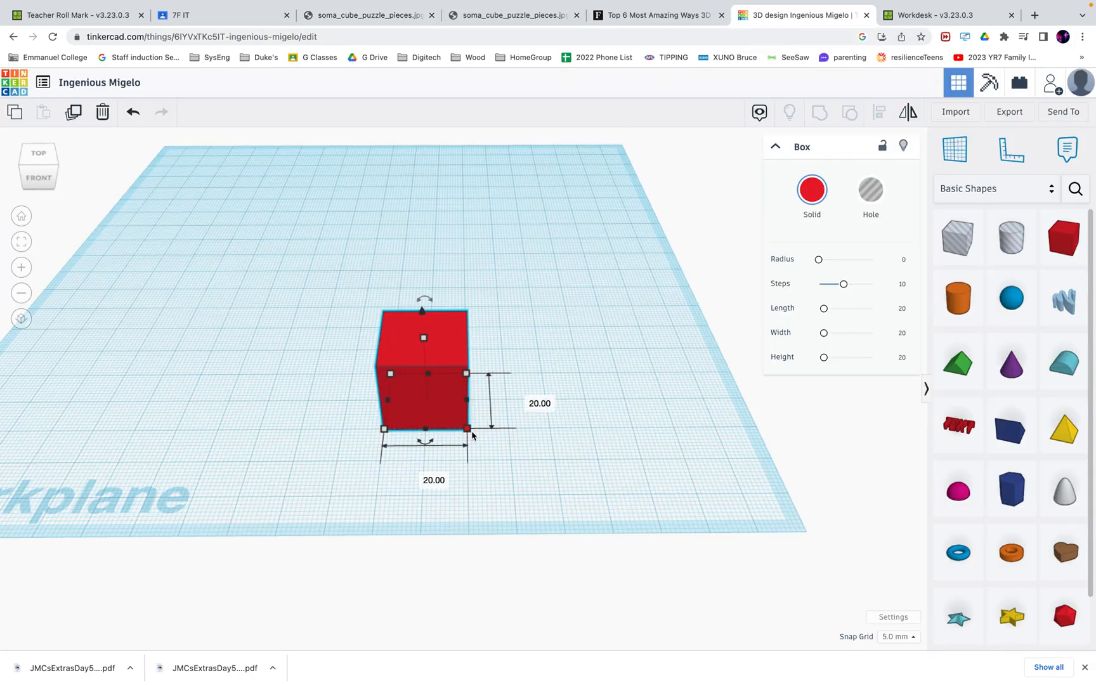
mouse_move(470, 434)
mouse_down()
mouse_move(430, 409)
mouse_move(446, 434)
mouse_move(490, 443)
mouse_move(482, 428)
mouse_move(468, 436)
mouse_up()
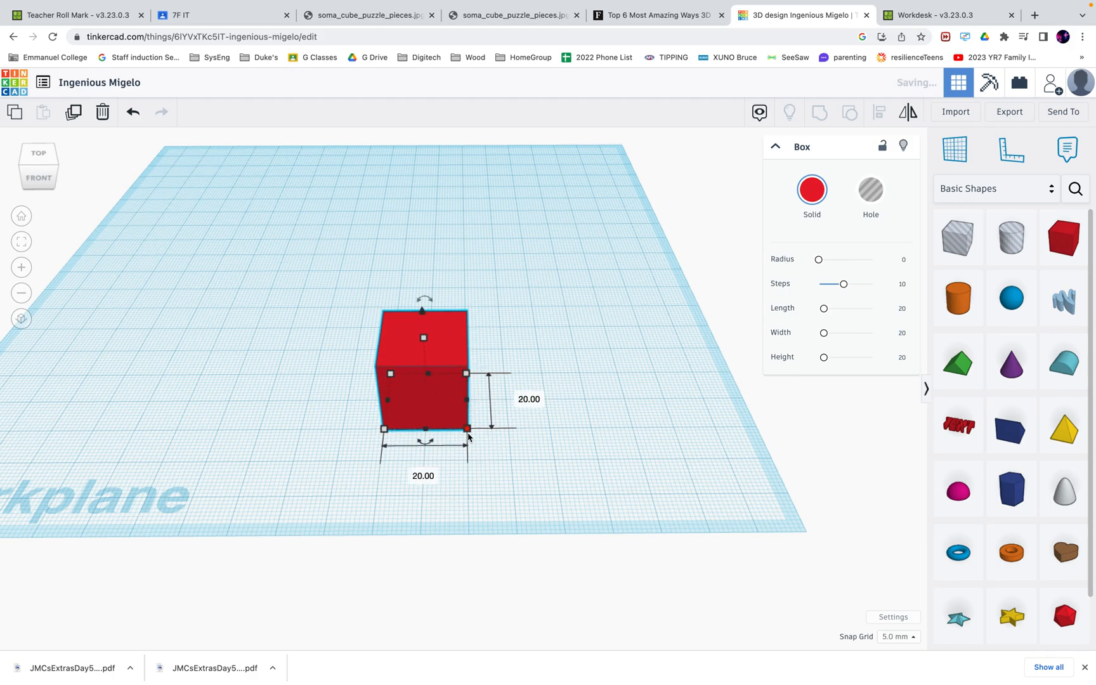
click(418, 477)
text(10)
key(Return)
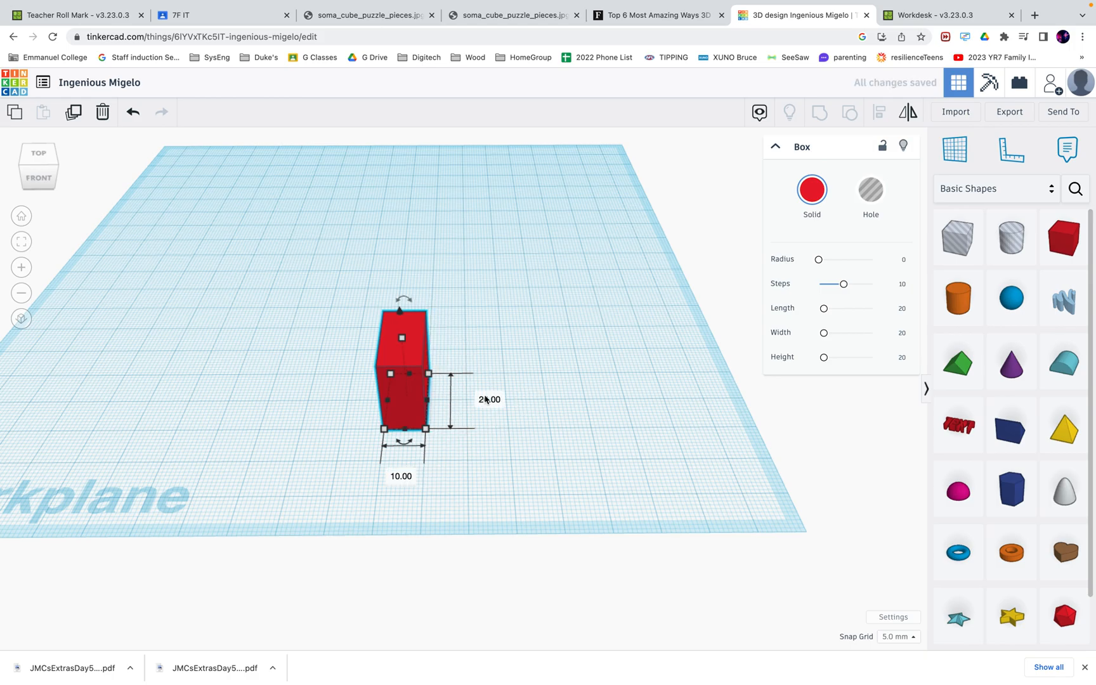
click(488, 399)
text(10)
key(Return)
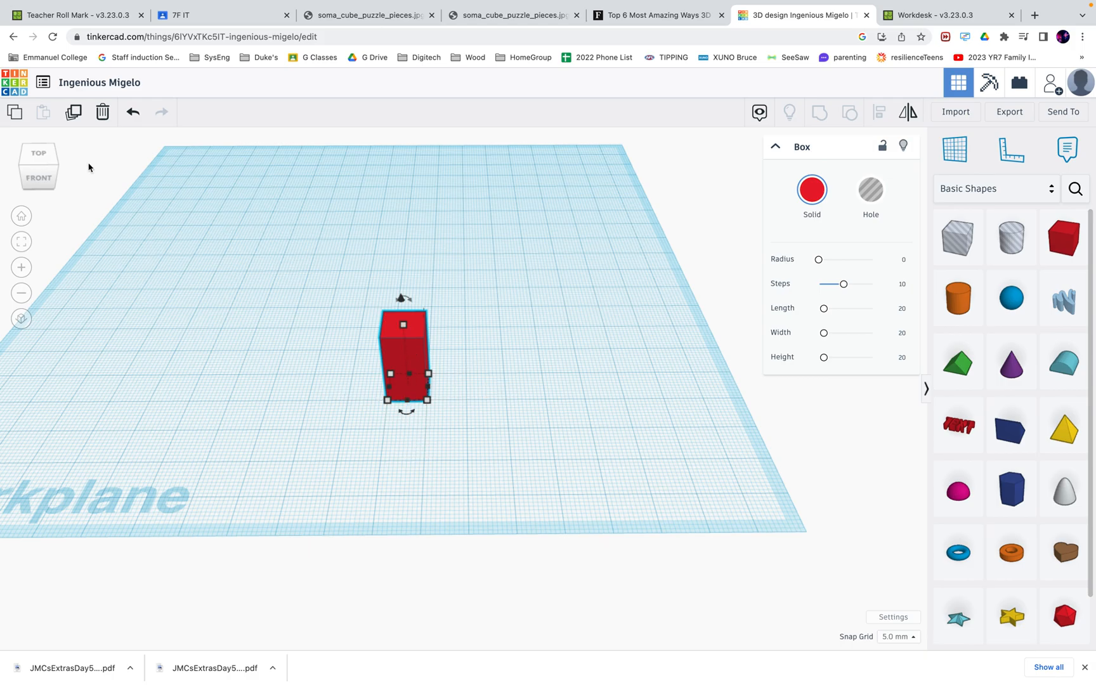
Lower the red box to 10 mm tall, making a 10 mm cube, then view the Soma pieces image
mouse_move(57, 169)
mouse_down()
mouse_move(25, 175)
mouse_move(30, 159)
mouse_move(55, 171)
mouse_up()
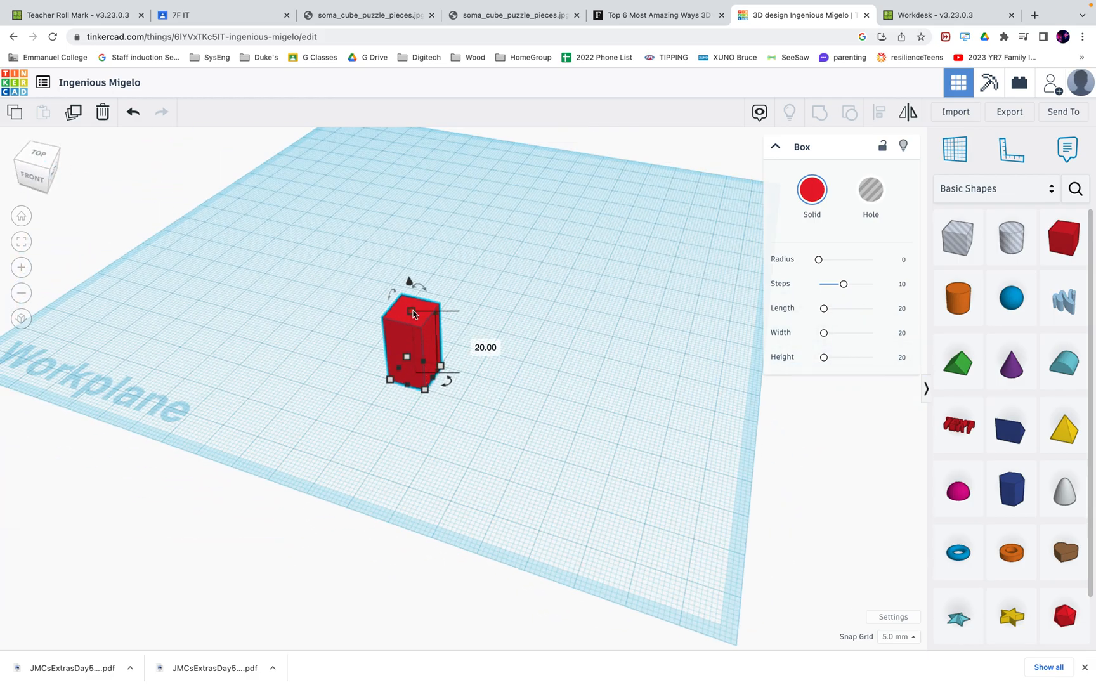
drag(413, 314, 416, 349)
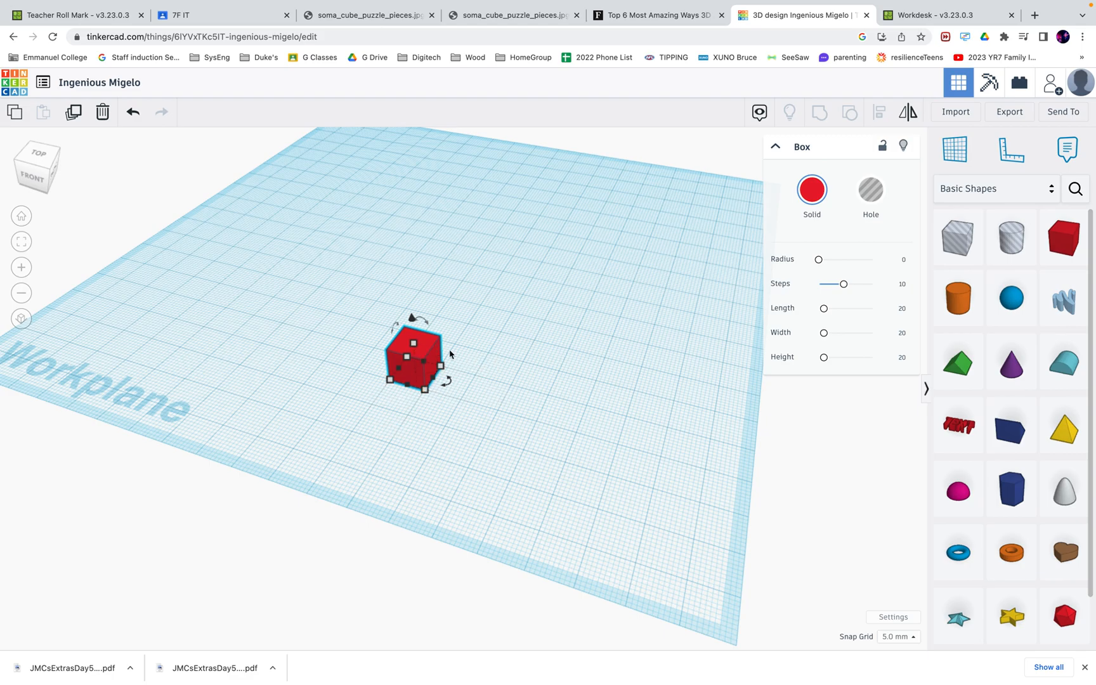
click(545, 385)
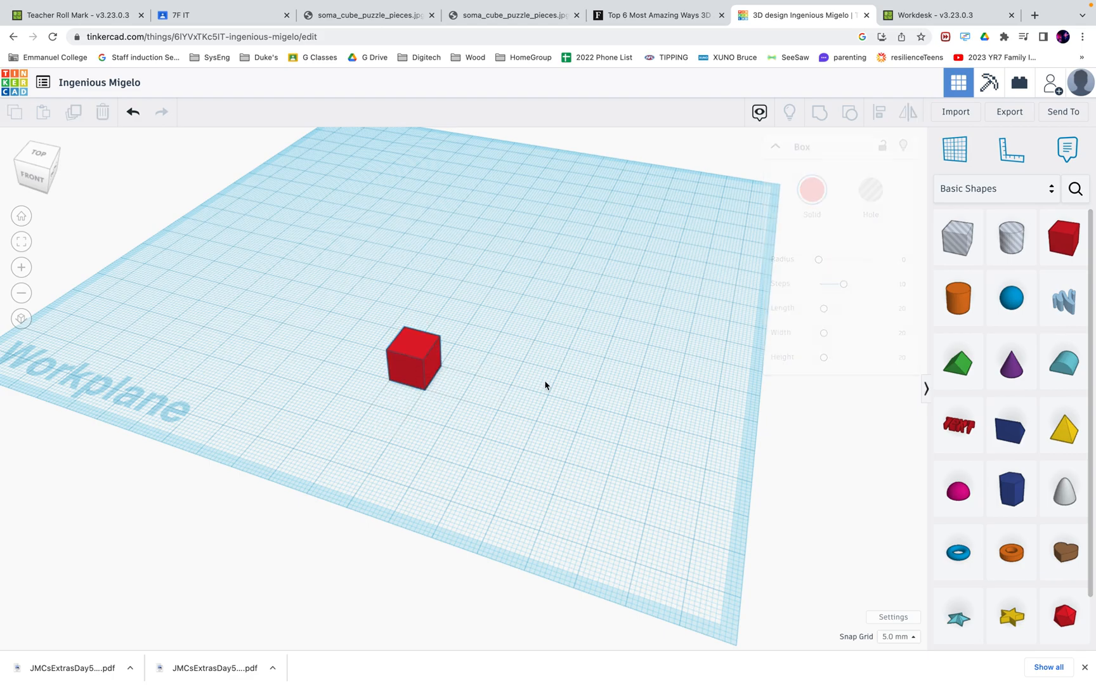
click(413, 345)
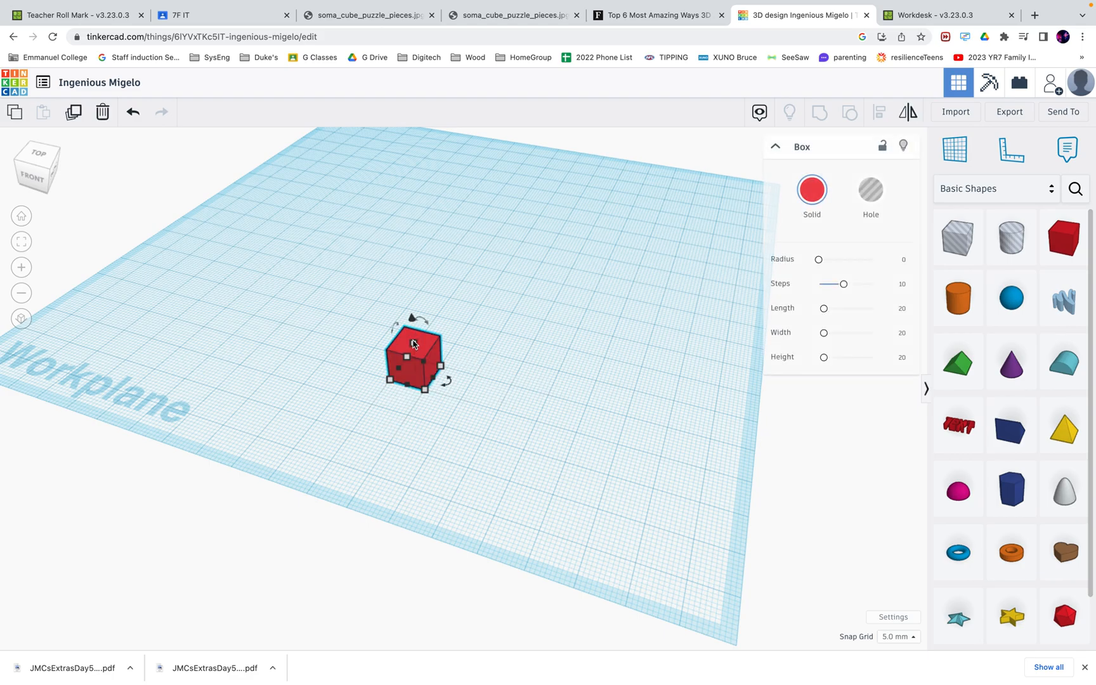
click(349, 16)
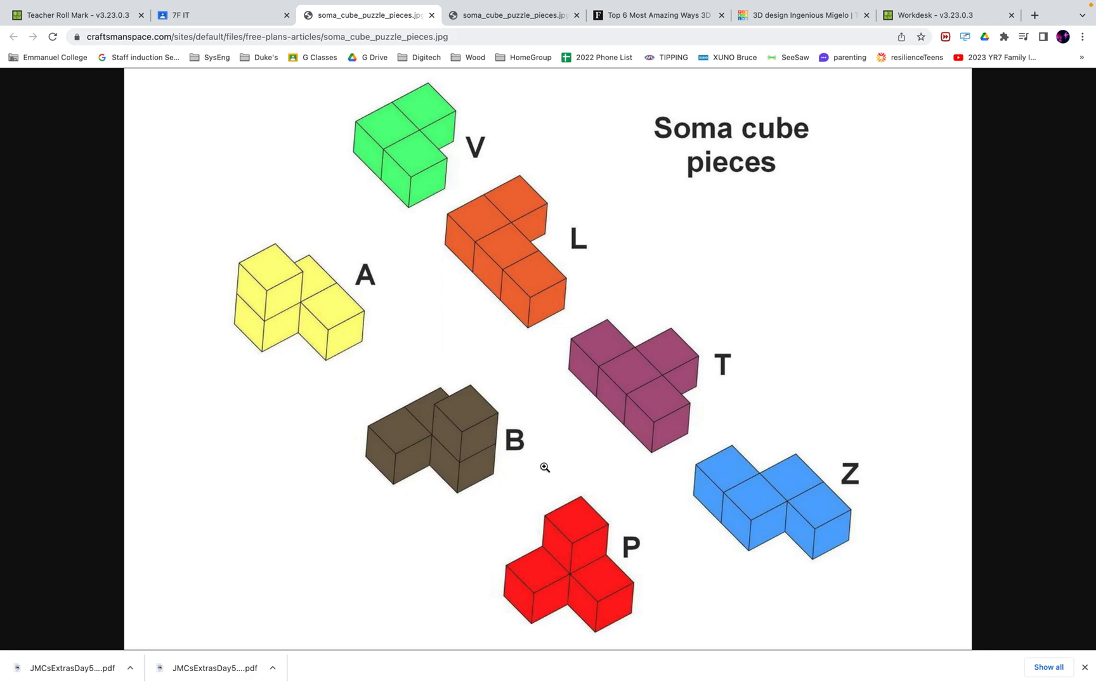
Pass through the Workdesk tab and return to the Ingenious Migelo design
click(919, 17)
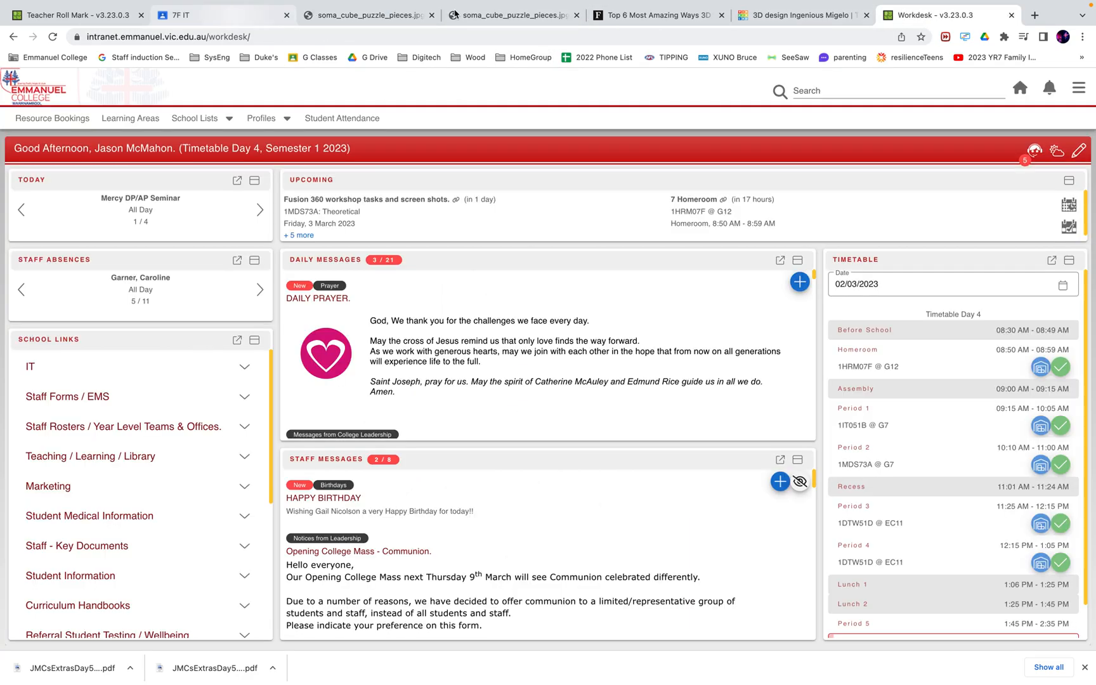
click(787, 17)
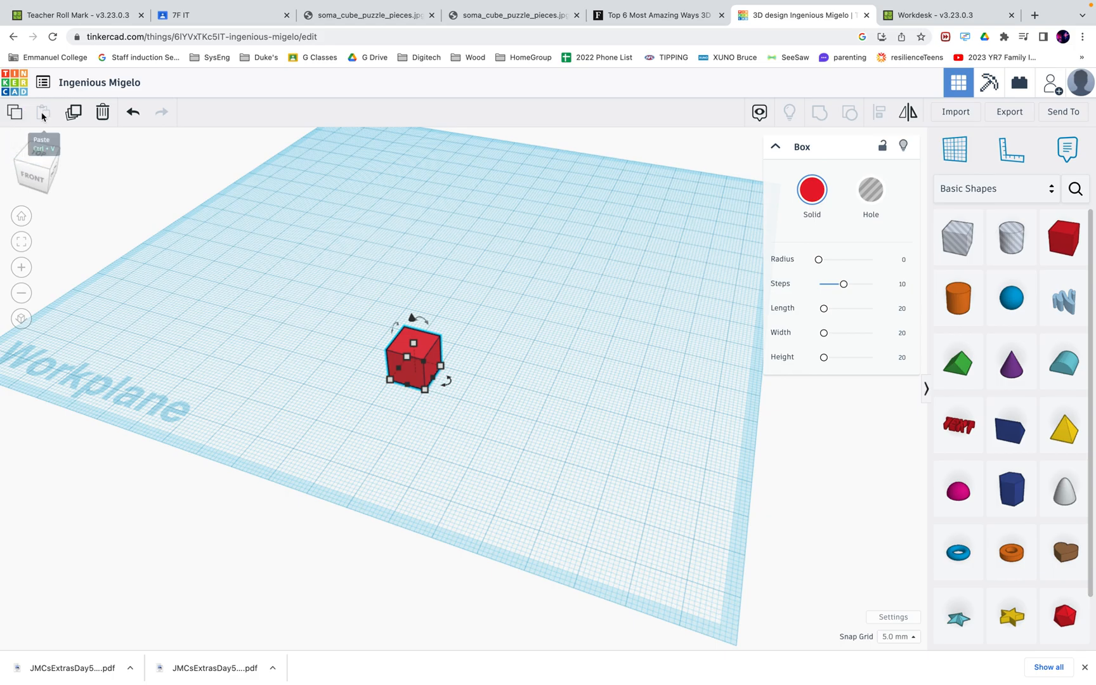
Paste a copy of the red cube, nudge it flush beside the original, then view the Soma pieces image
click(15, 112)
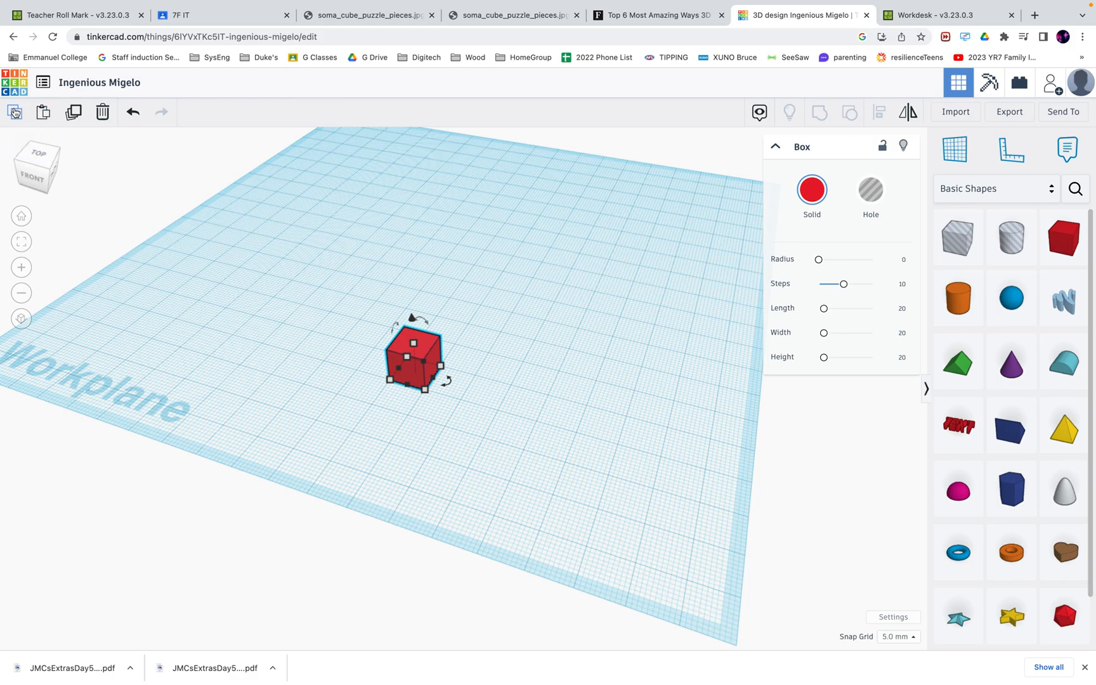
click(46, 113)
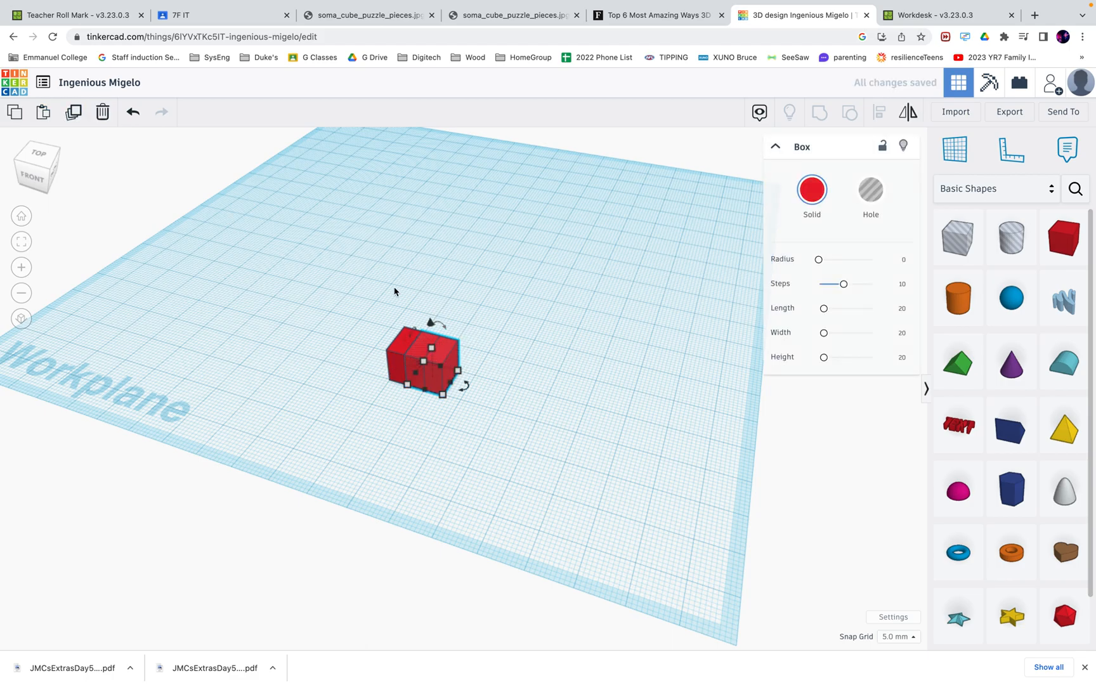
key(Right)
key(Right)
key(Right)
key(Right)
key(Up)
key(Up)
key(Down)
key(Down)
key(Down)
key(Down)
key(Down)
key(Down)
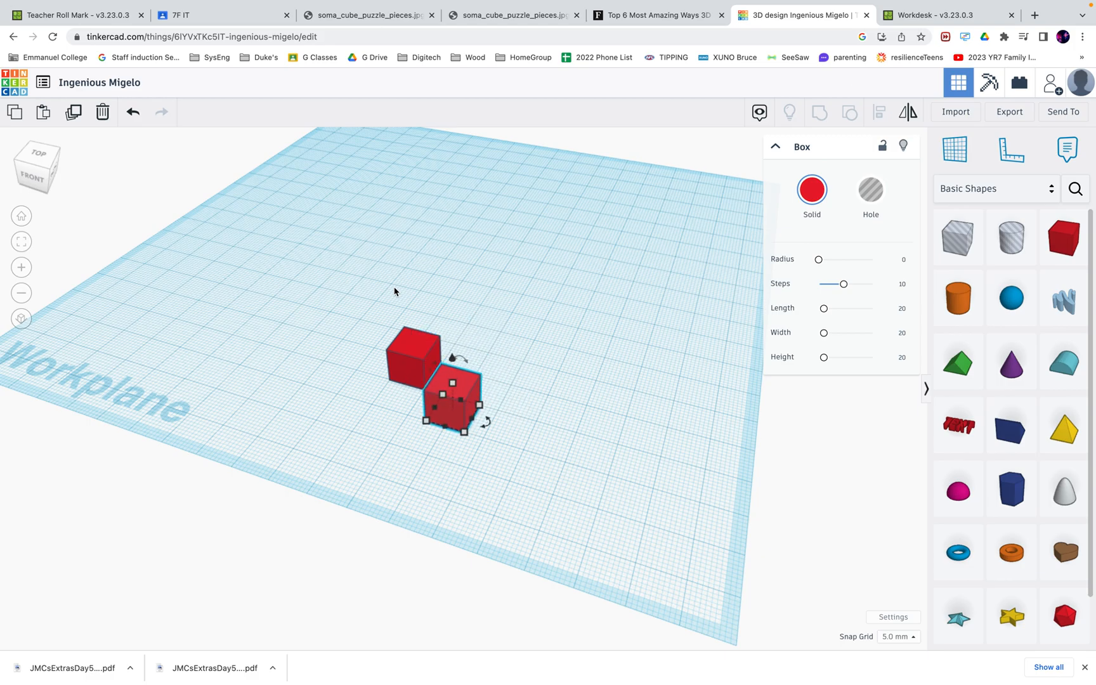
key(Up)
key(Up)
key(Up)
key(Up)
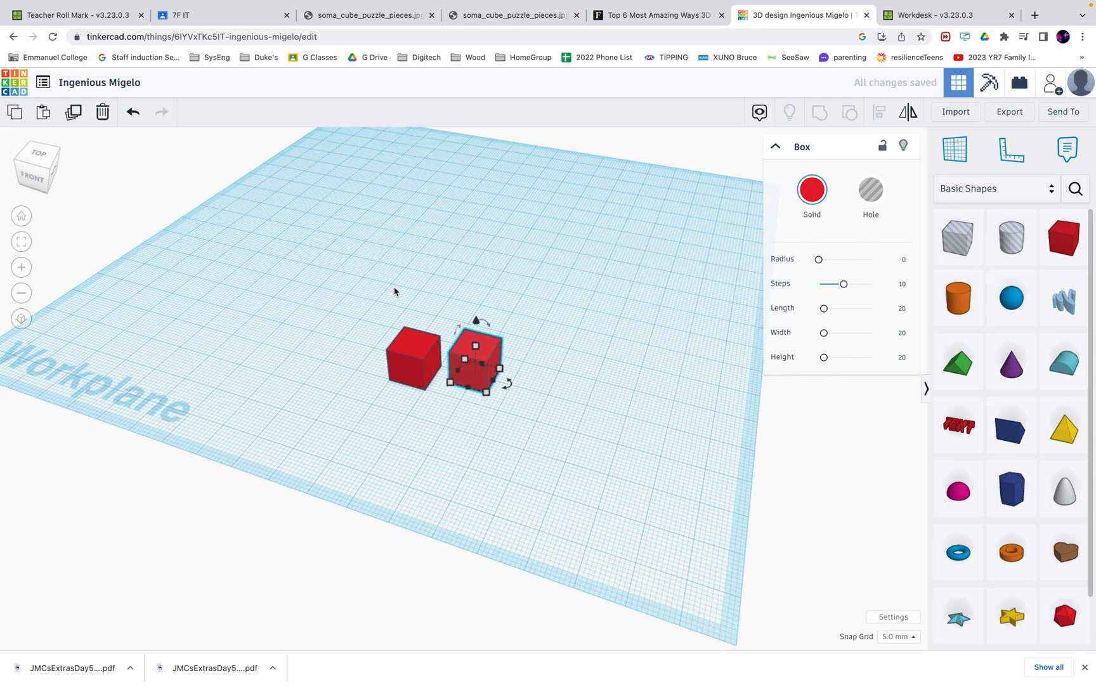
key(Up)
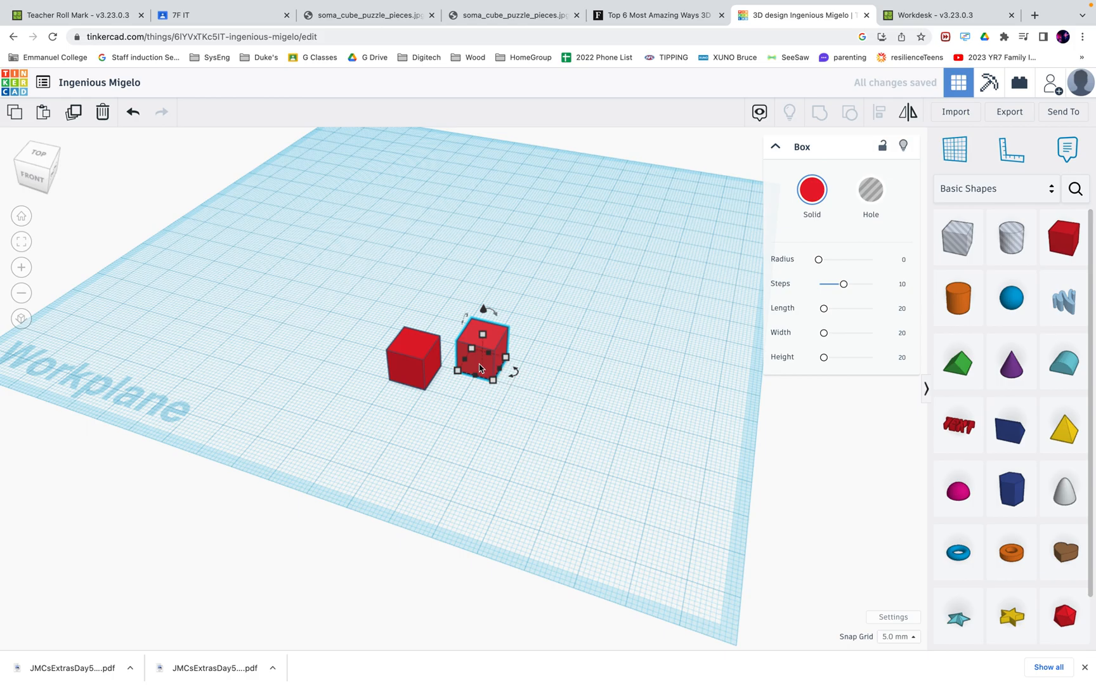
key(Down)
key(Down)
key(Down)
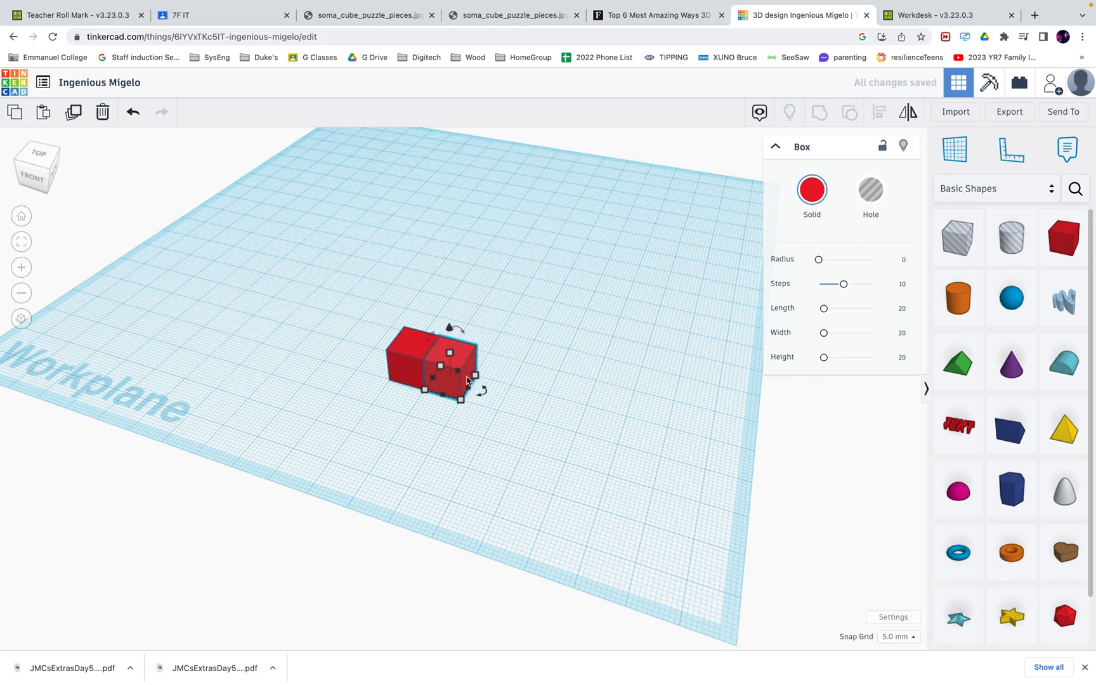
click(351, 49)
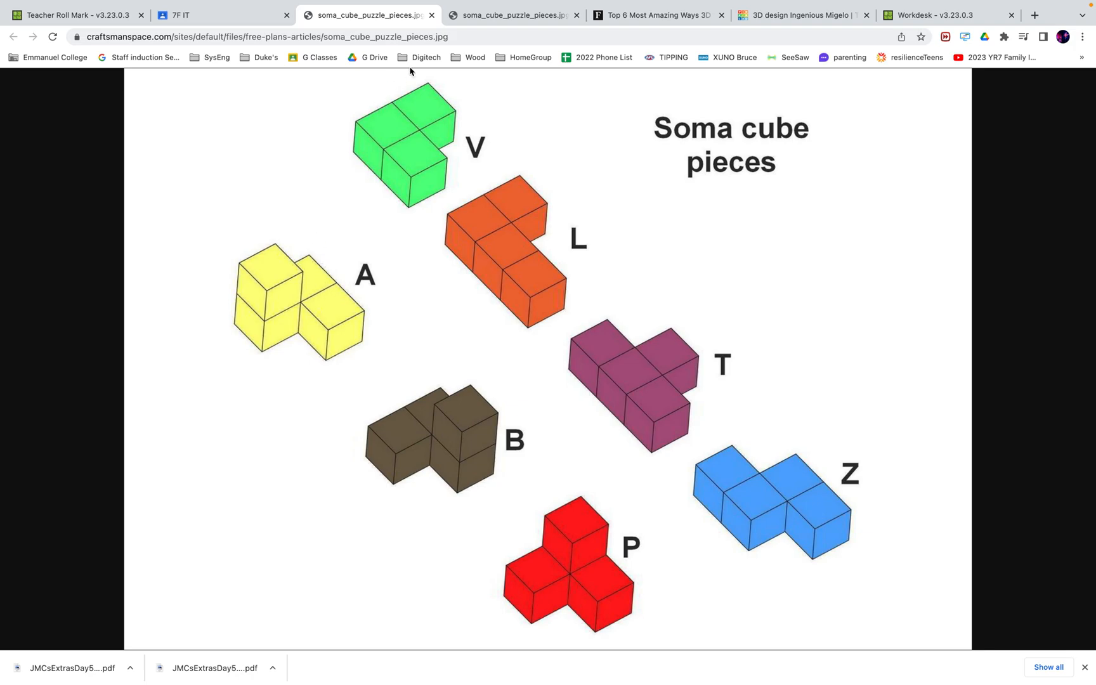
Return to the Ingenious Migelo design, orbit to inspect both red cubes, and recheck the Soma image
click(787, 14)
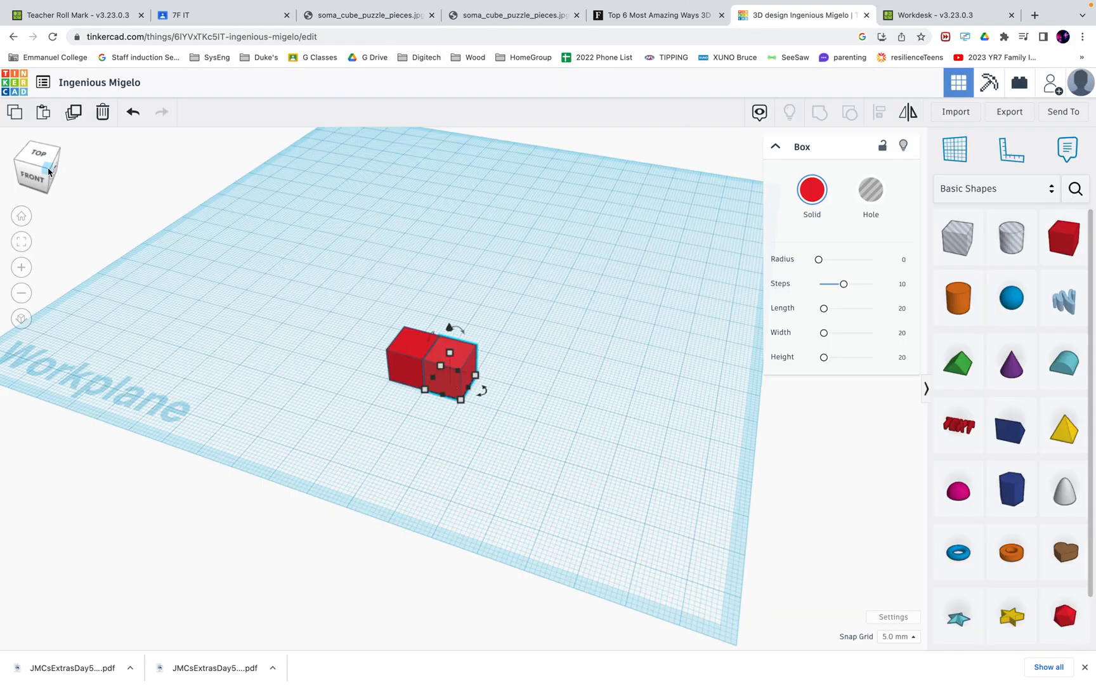
drag(48, 172, 38, 174)
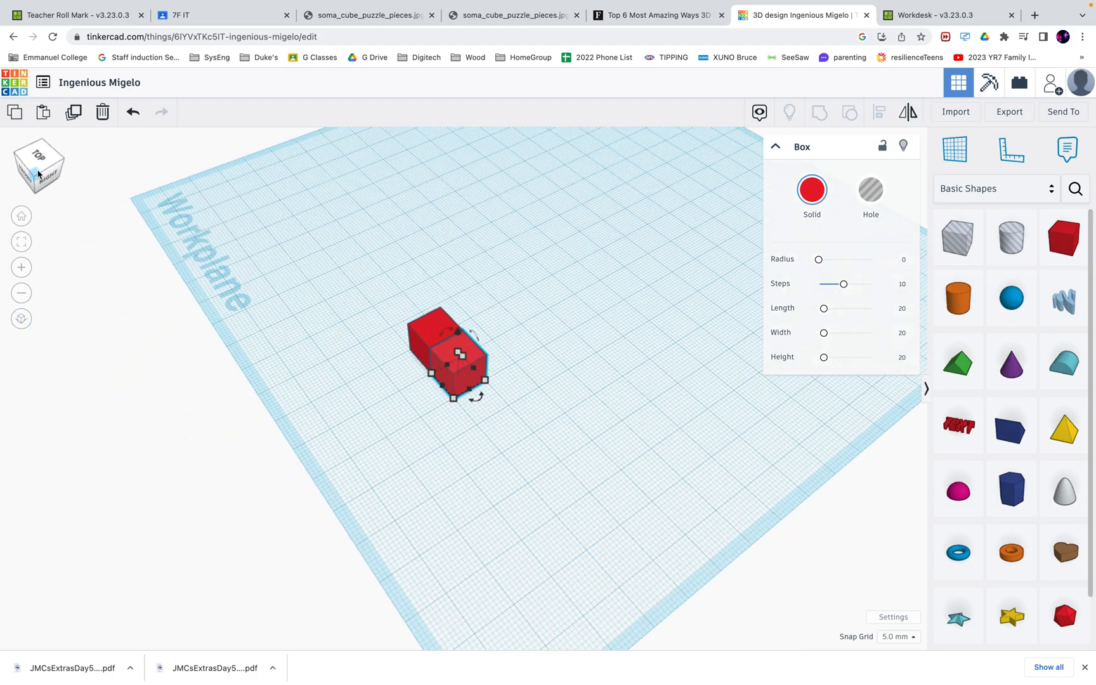
click(342, 18)
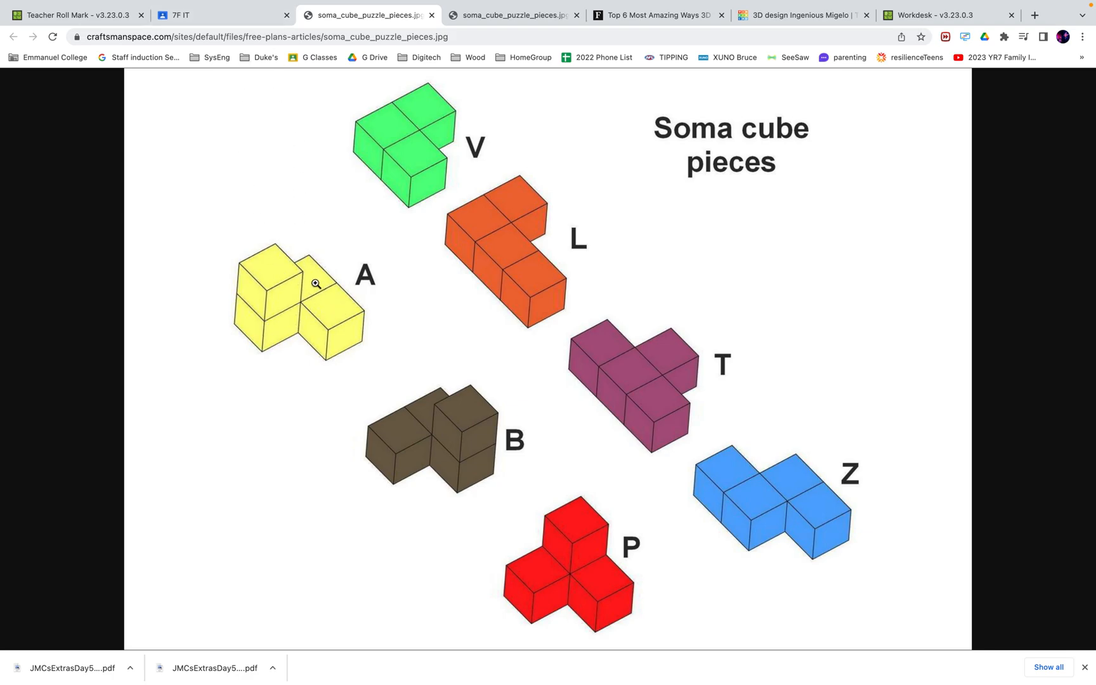
mouse_move(539, 3)
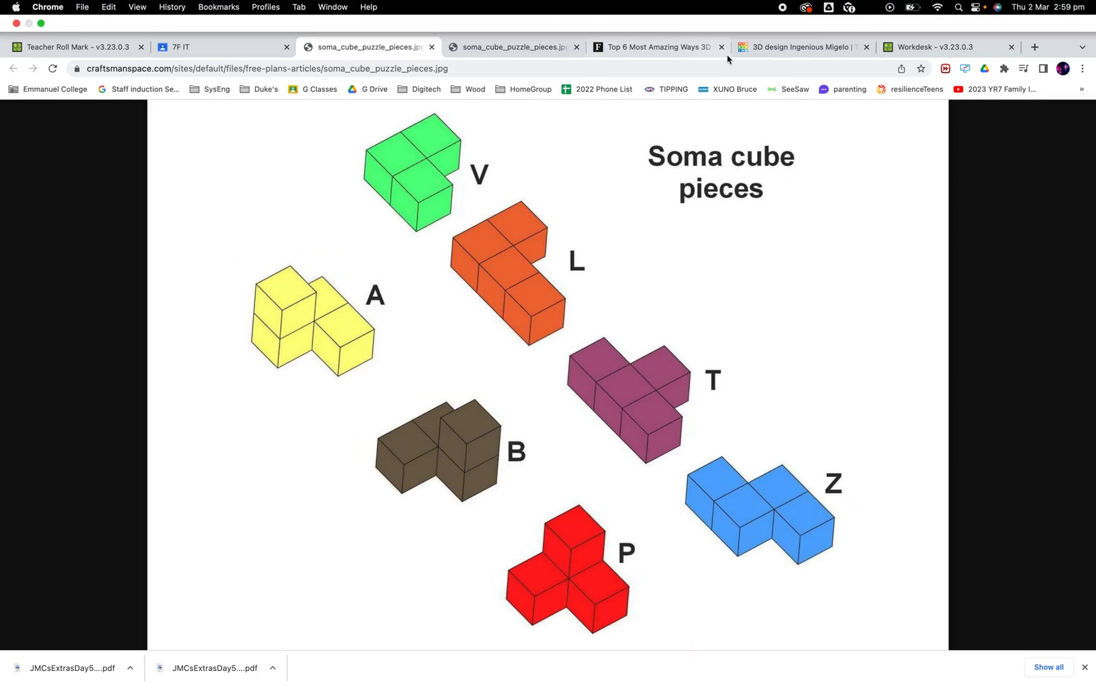
click(770, 47)
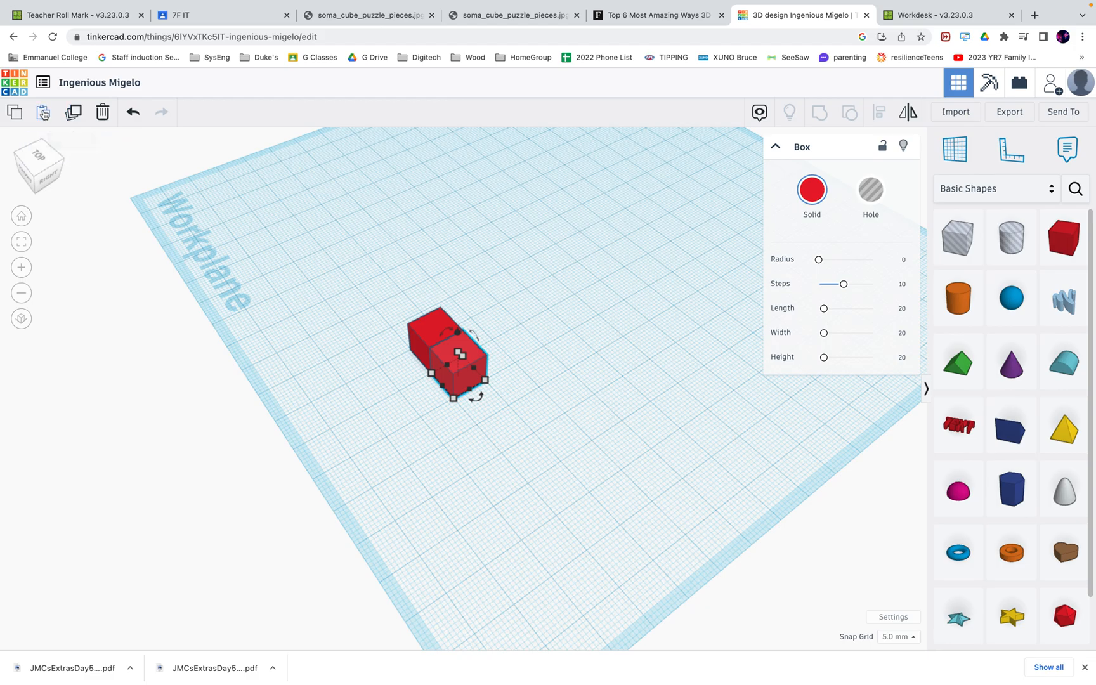
Paste a third red cube and line it up beside the pair as an L, using a 1.0 mm snap grid
click(43, 113)
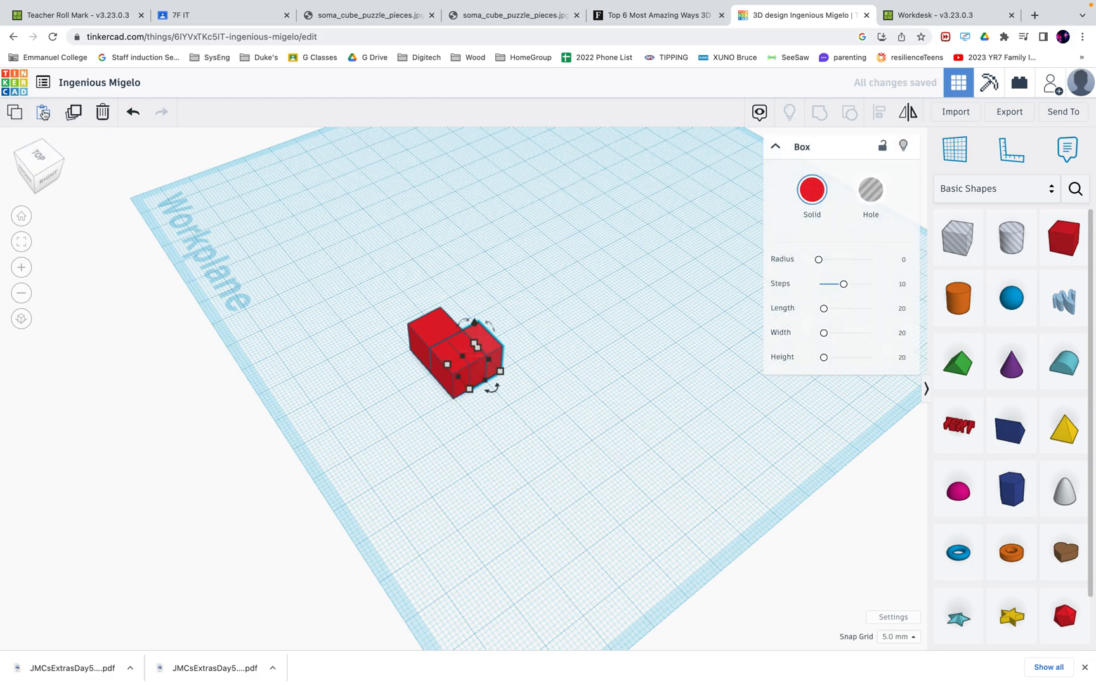
key(ctrl+v)
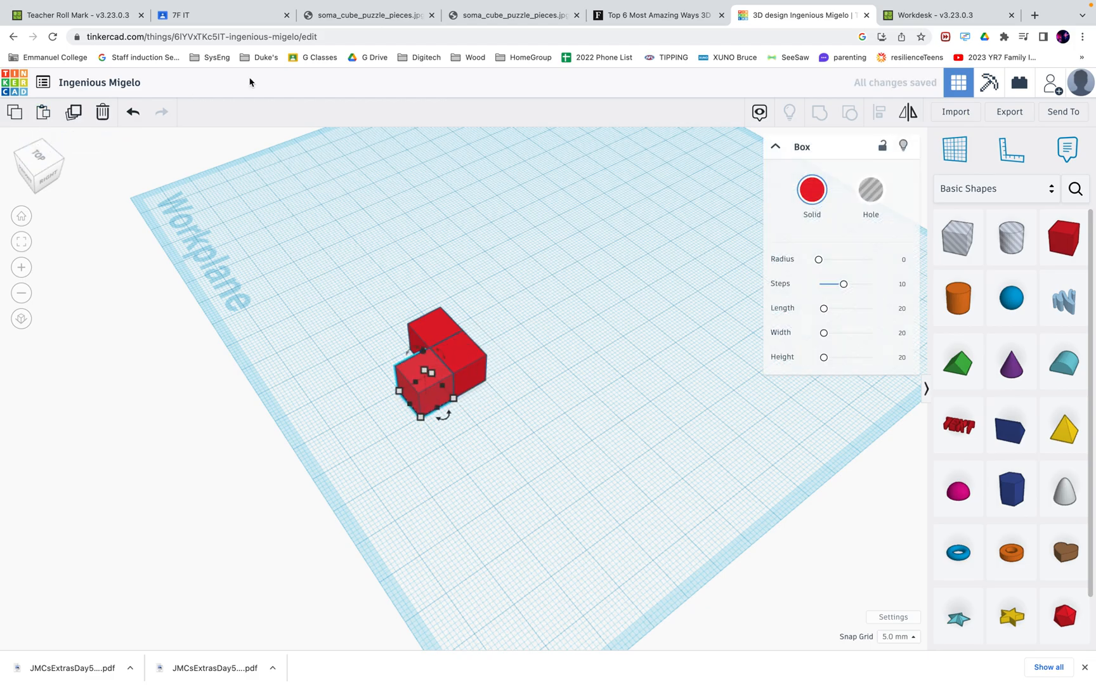
key(Left)
key(Left)
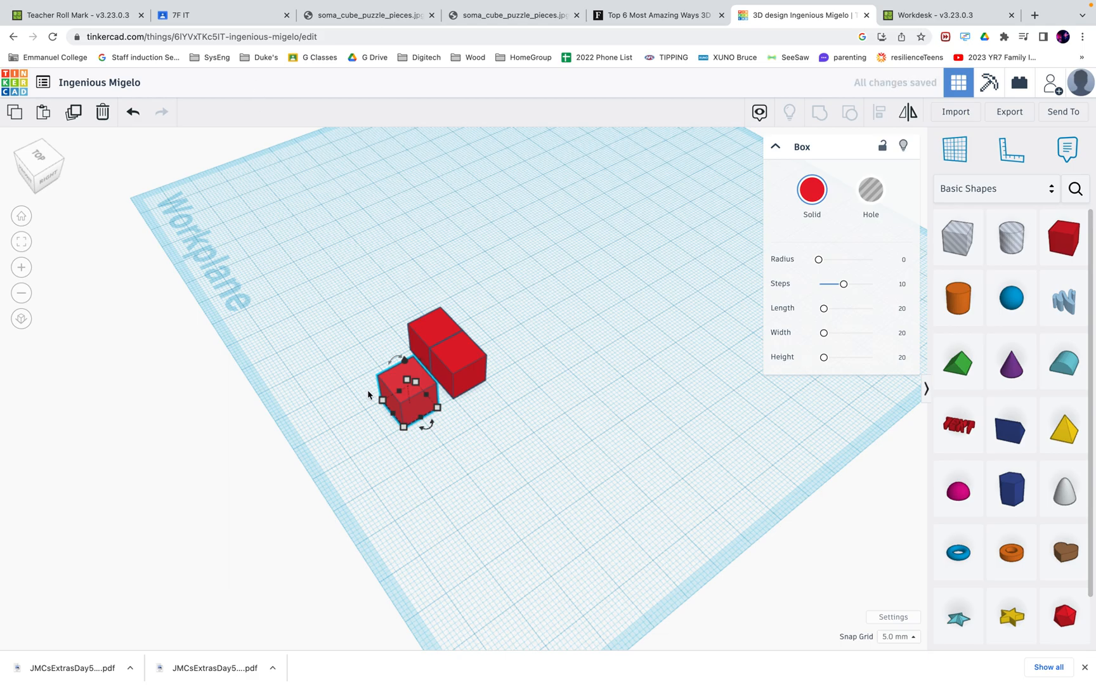
drag(388, 383, 375, 349)
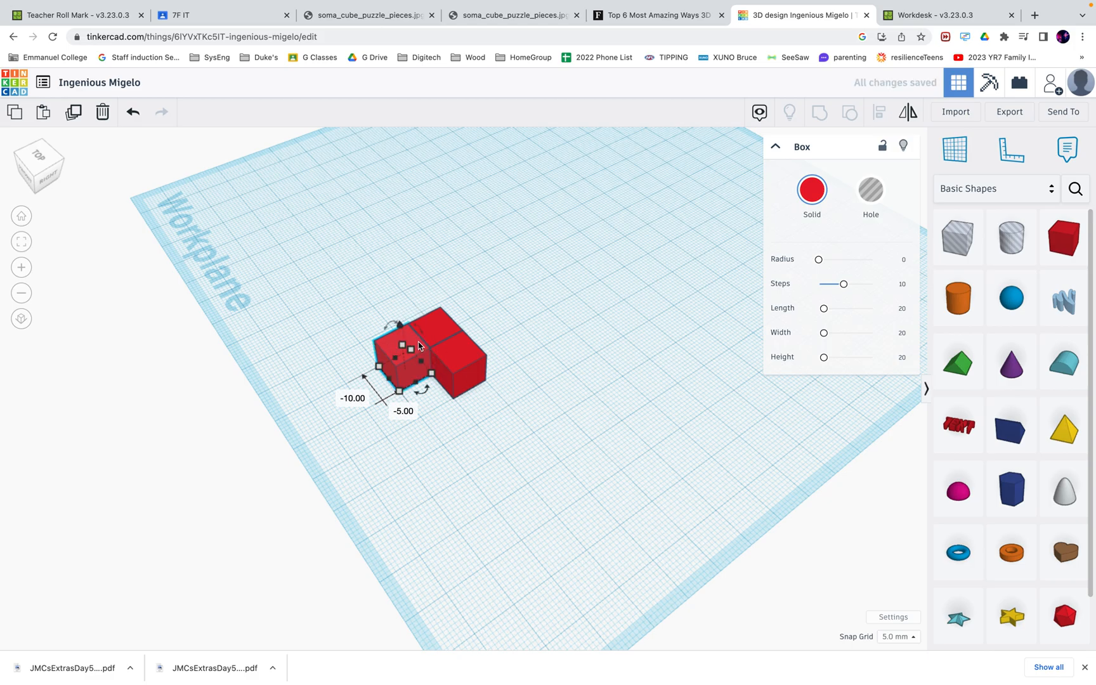
click(905, 637)
click(898, 569)
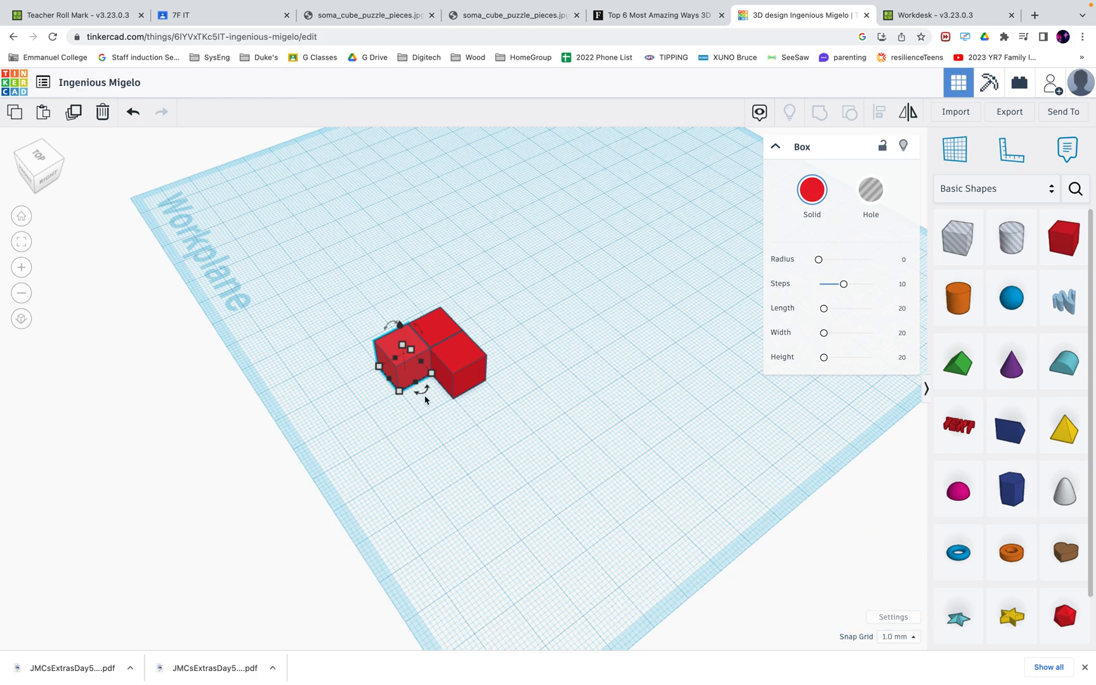
drag(393, 340, 394, 346)
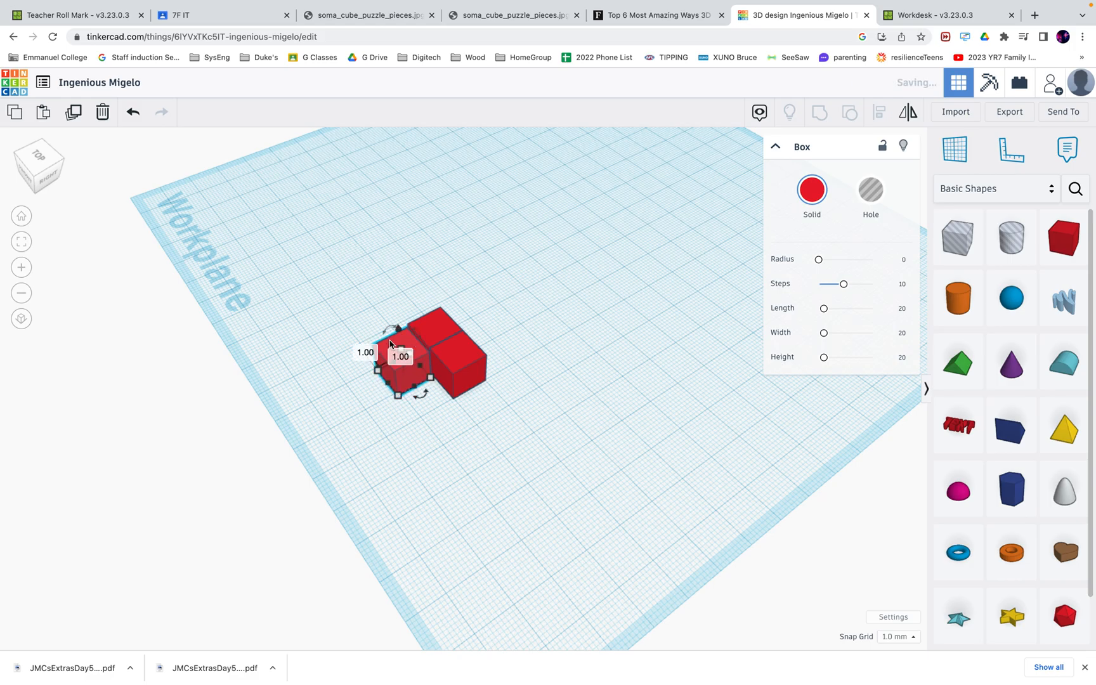
click(37, 159)
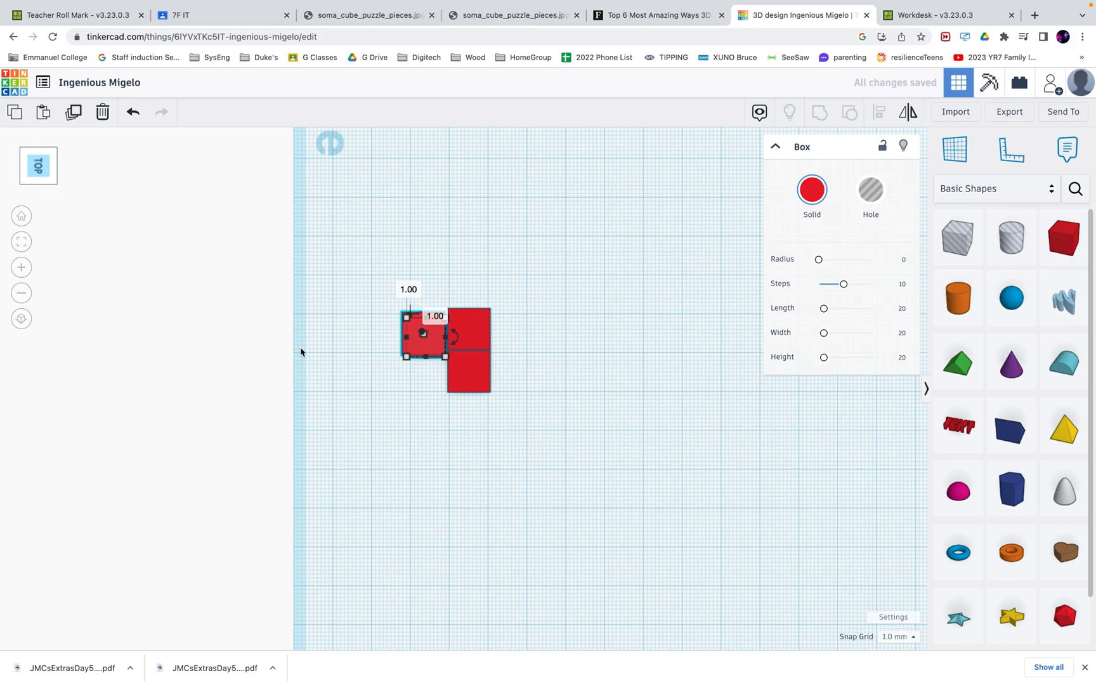
Slide the left cube 1 mm flush against its neighbour, then reset the snap grid to 5.0 mm
click(425, 235)
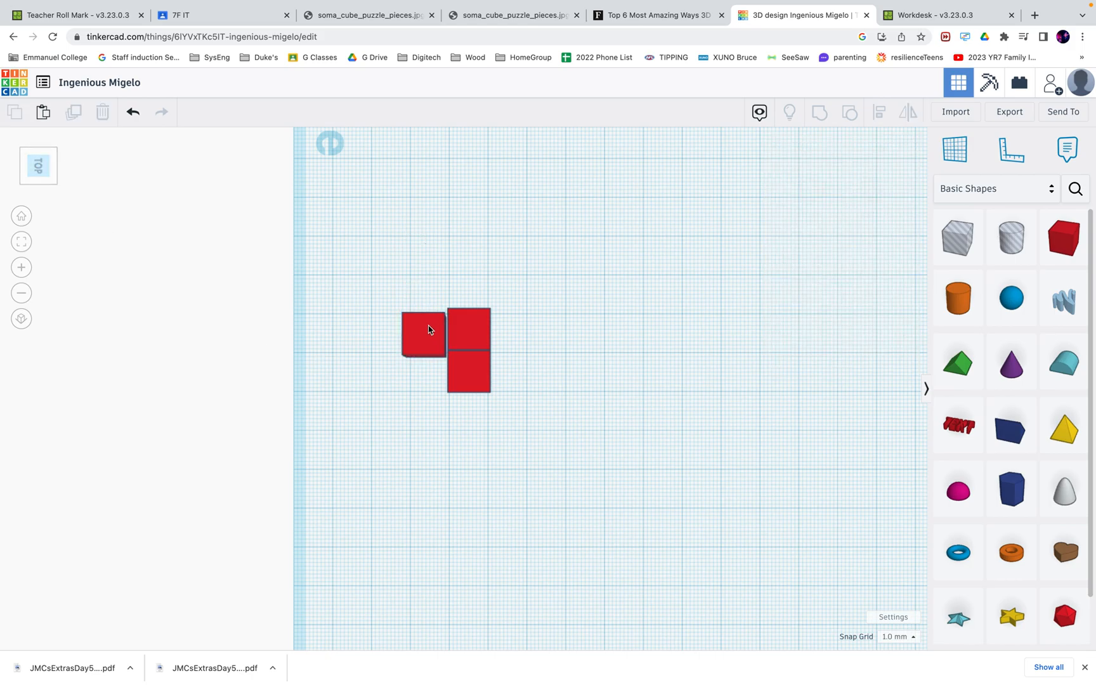
drag(428, 329, 434, 328)
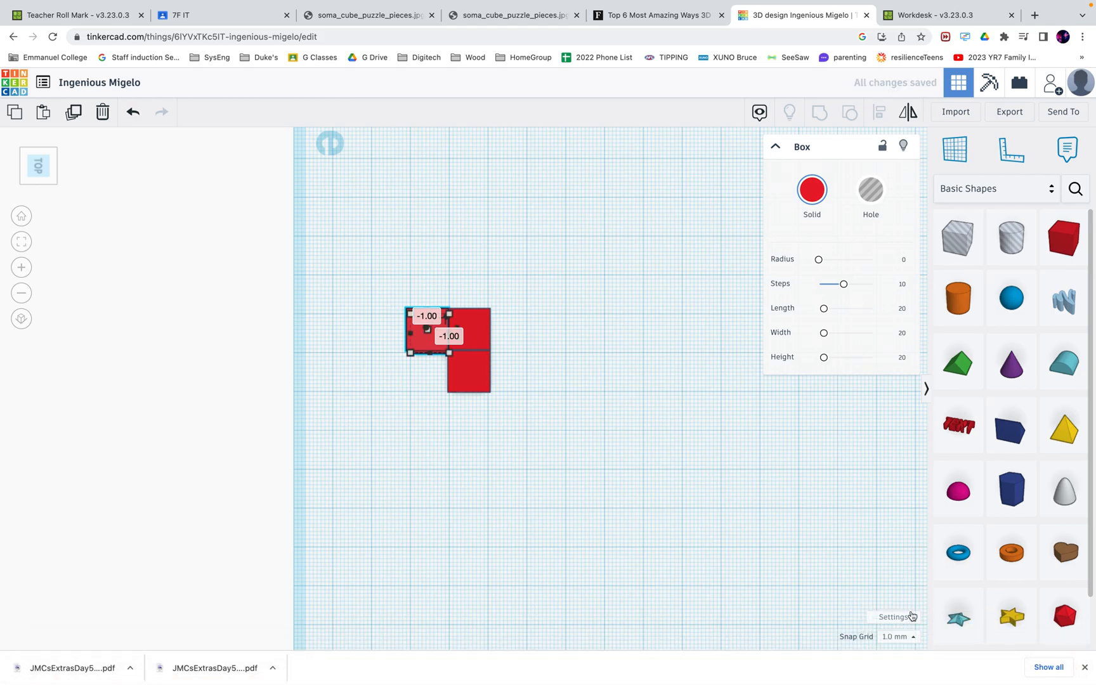
click(907, 636)
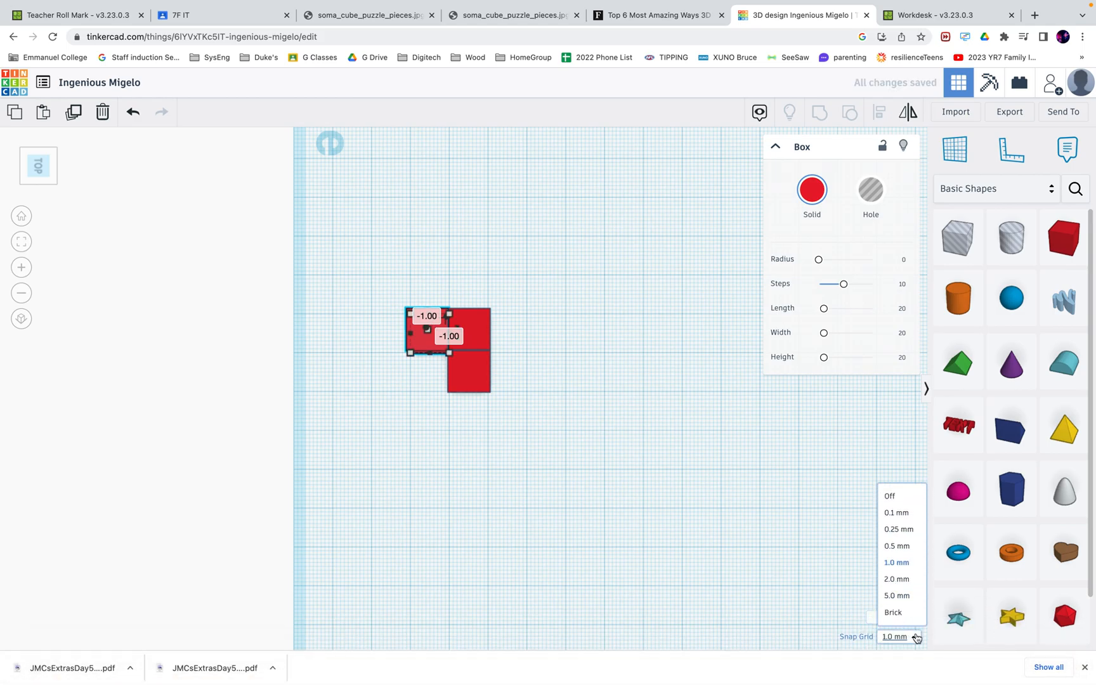
click(907, 596)
click(520, 427)
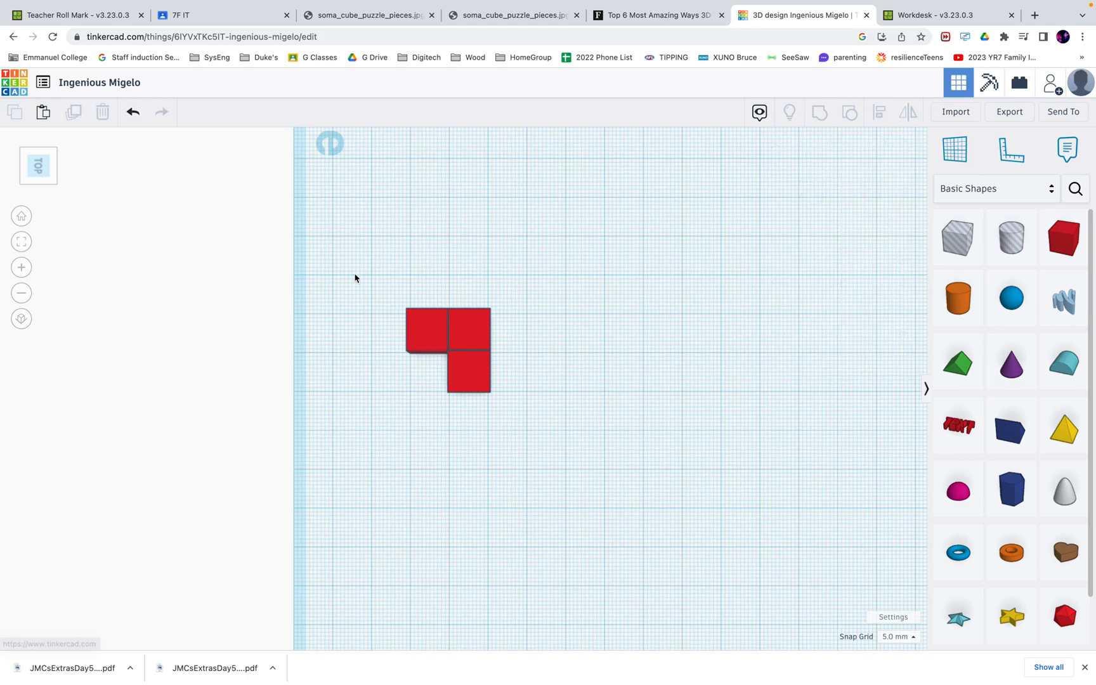
click(47, 180)
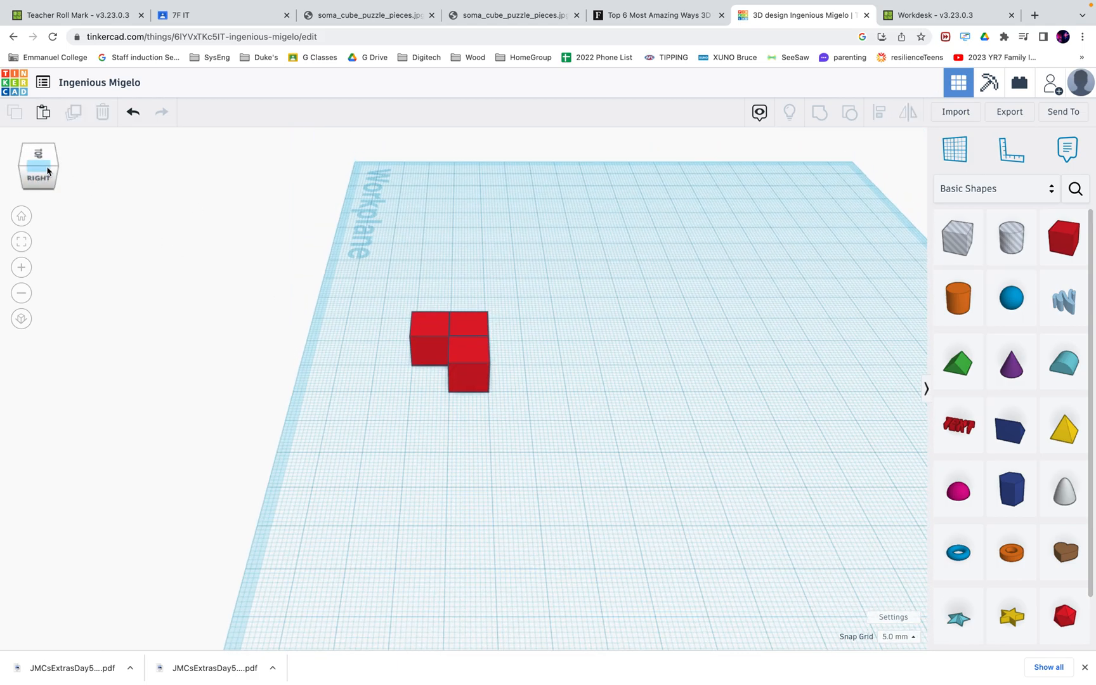
click(35, 172)
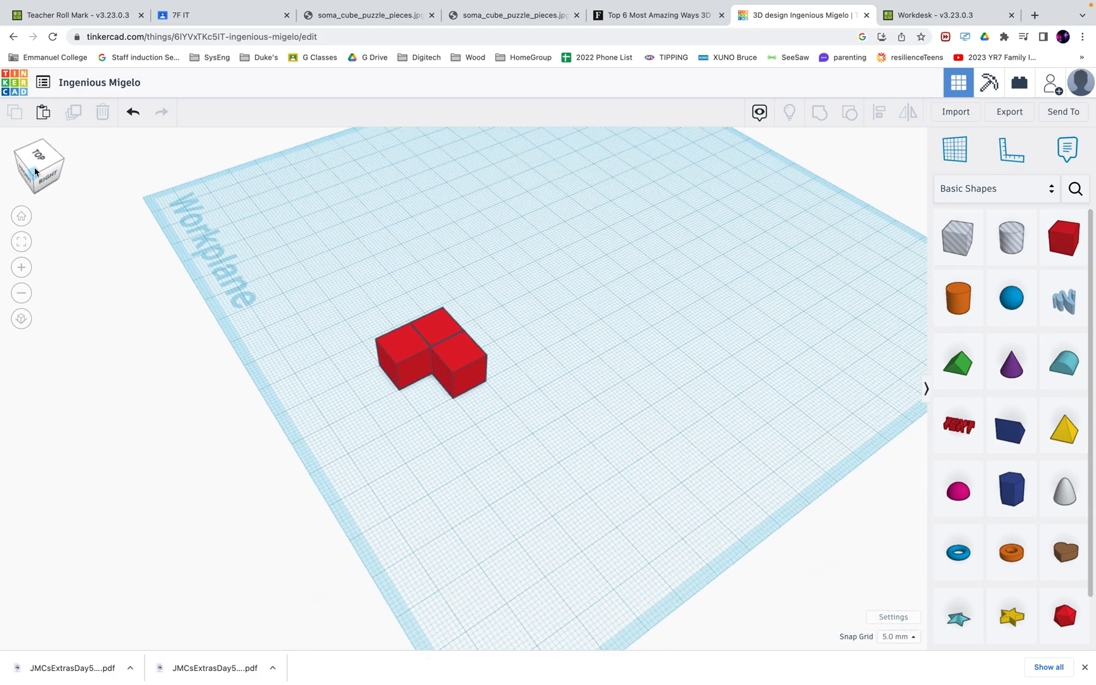
click(359, 15)
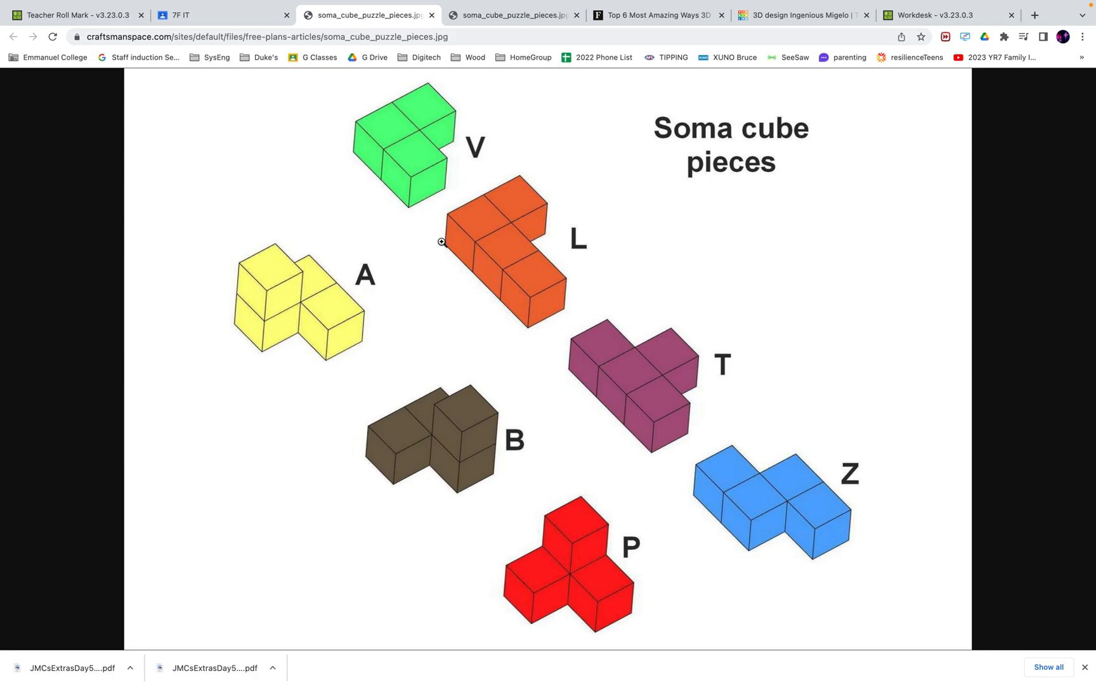
click(784, 19)
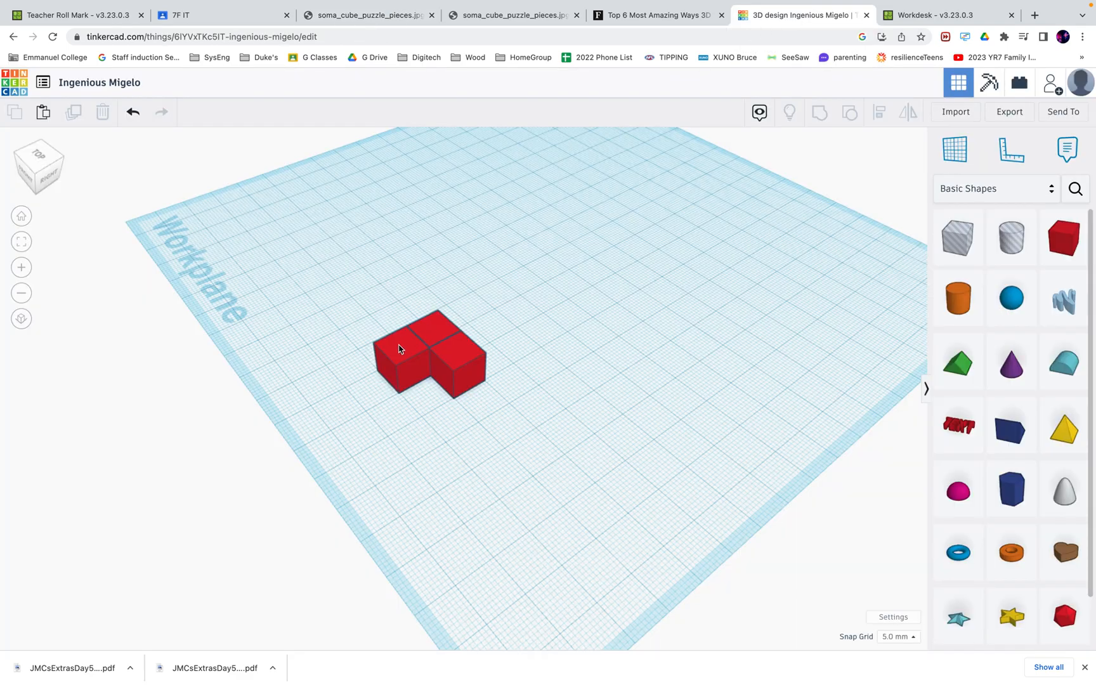
Paste a fourth cube, raise it off the workplane, and position it on top of the L's left cube
click(42, 113)
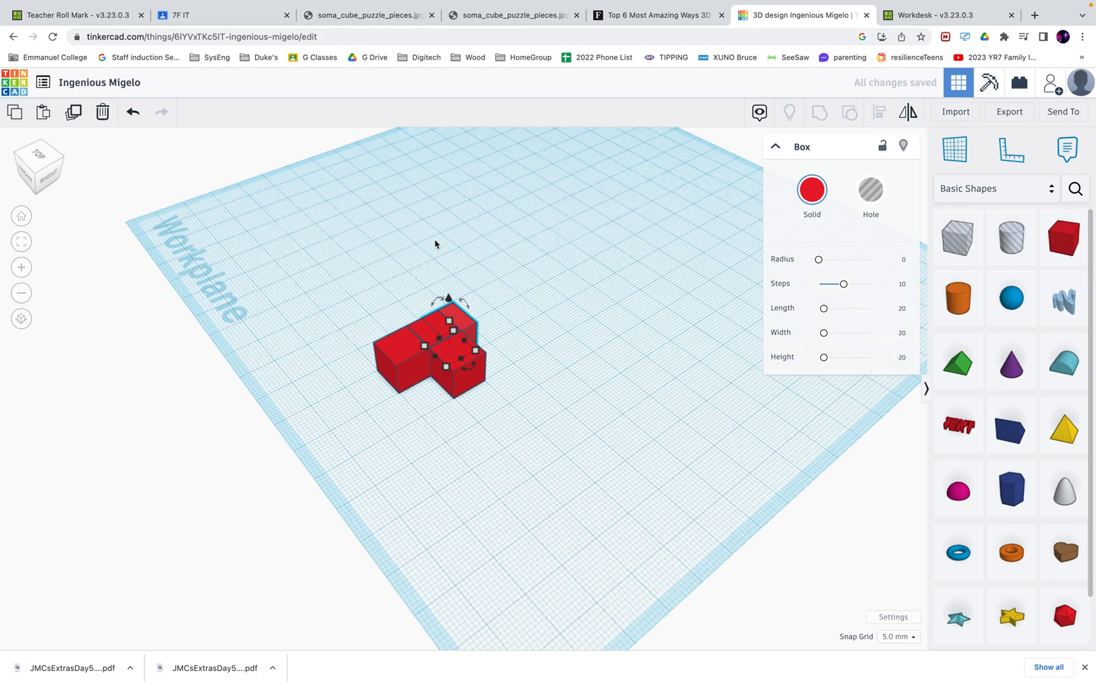
key(Left)
key(Left)
key(Left)
key(Left)
key(Down)
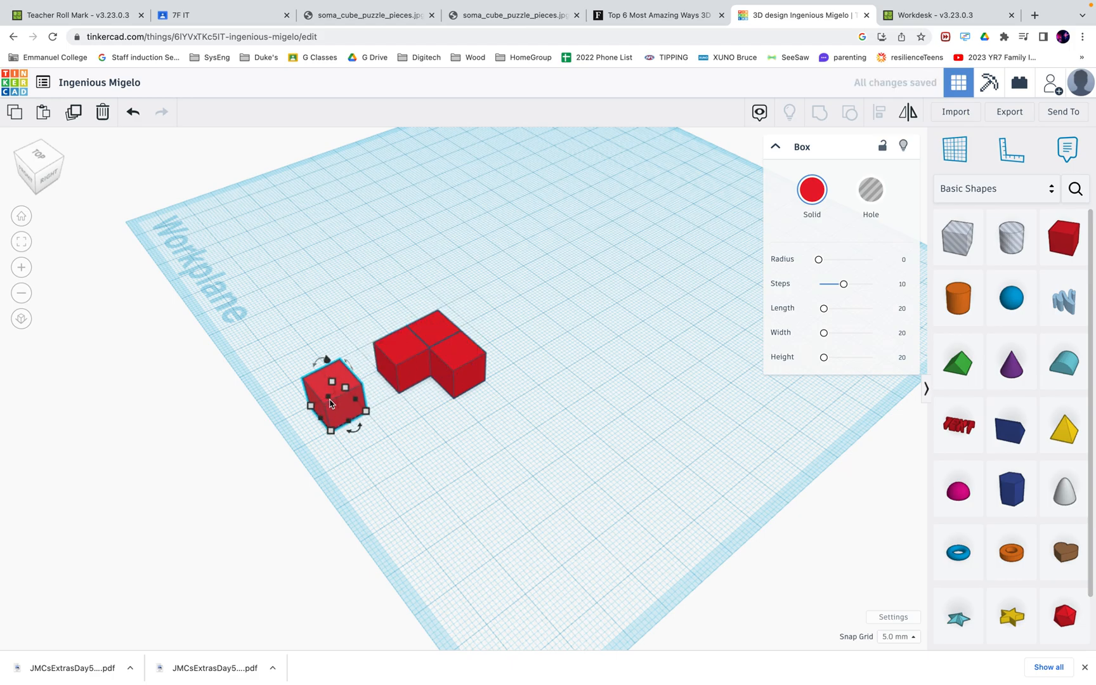
click(42, 174)
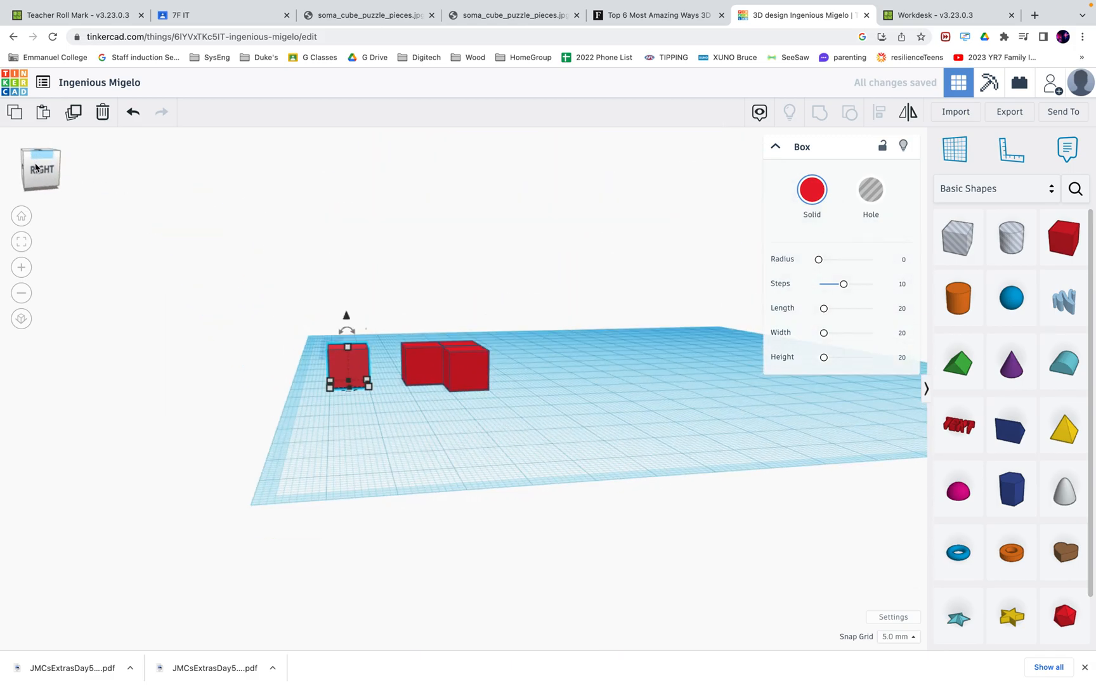
mouse_move(346, 329)
mouse_down()
mouse_move(349, 347)
mouse_move(353, 319)
mouse_move(348, 347)
mouse_up()
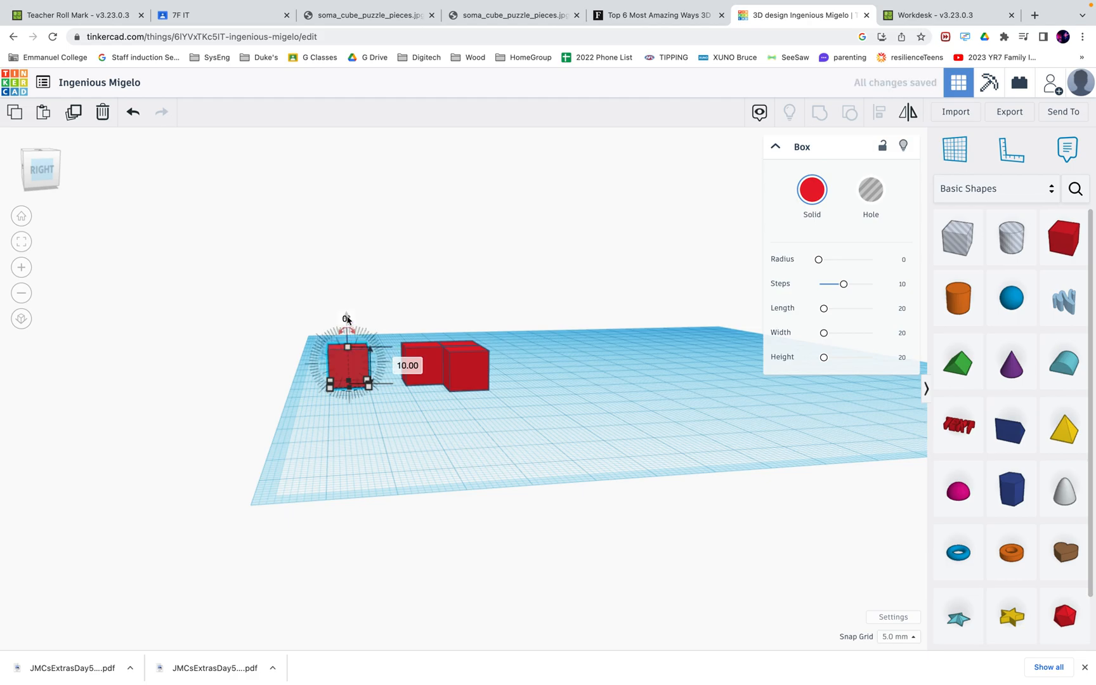
drag(348, 318, 347, 283)
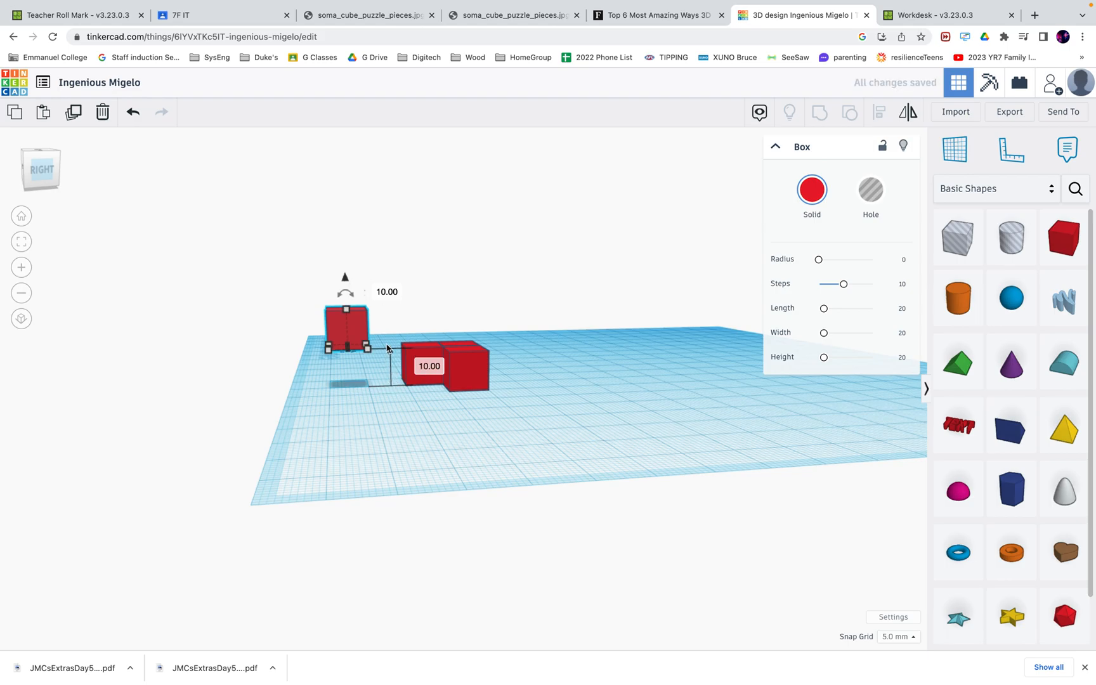
click(38, 161)
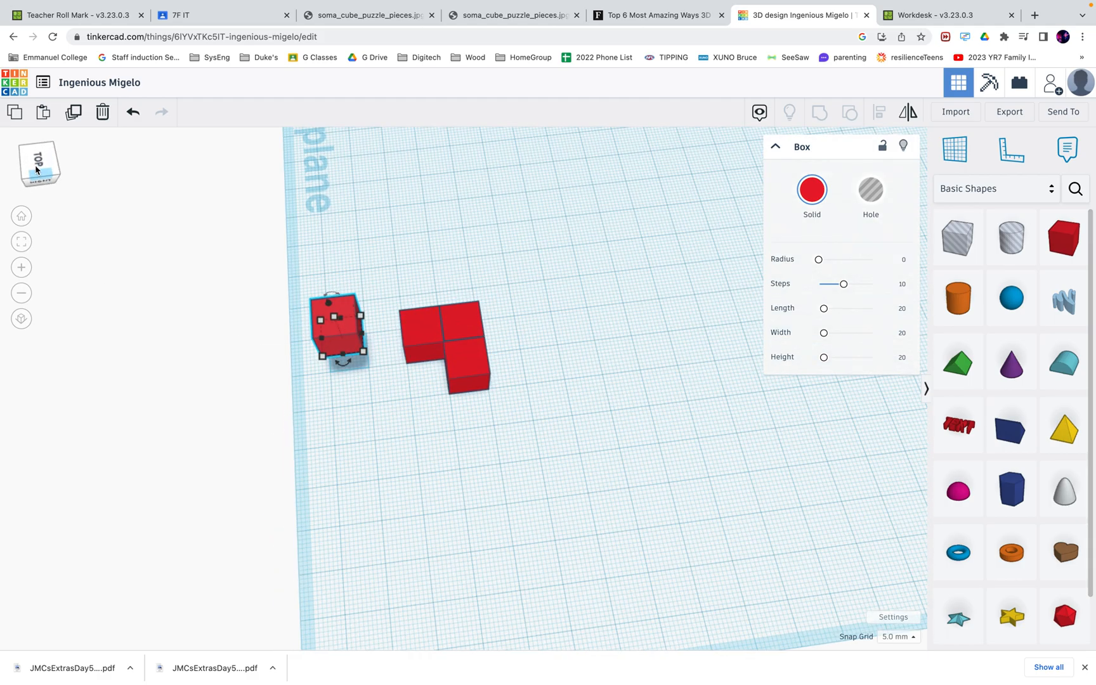
key(Right)
key(Right)
key(Right)
key(Right)
key(Right)
key(Right)
key(Right)
key(Right)
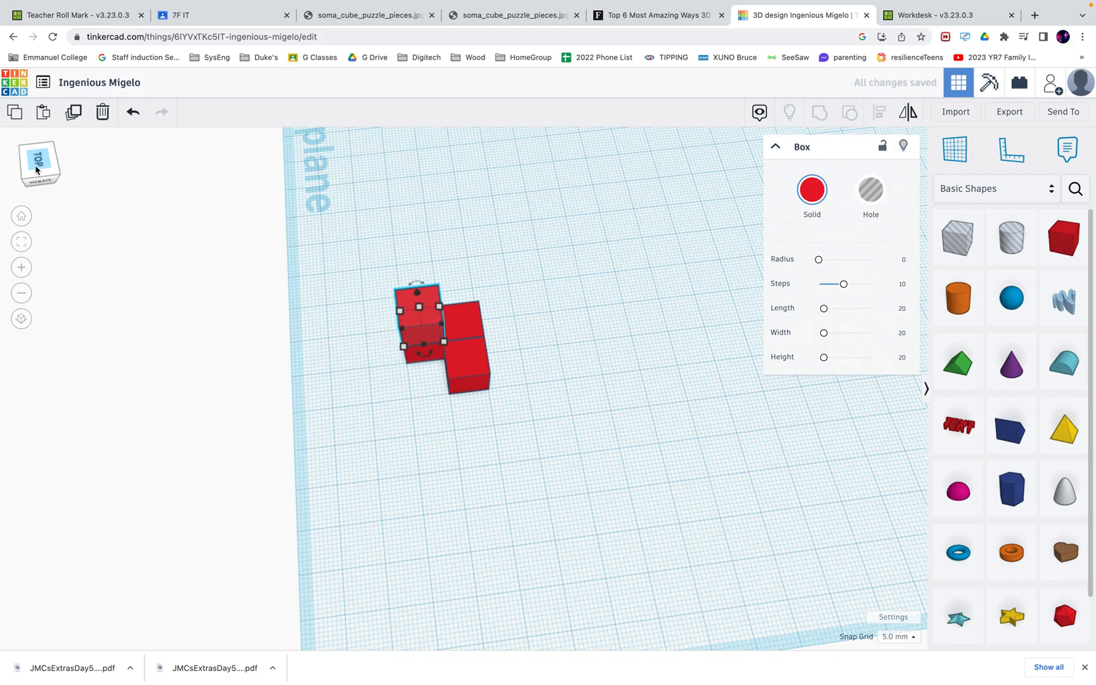
click(38, 171)
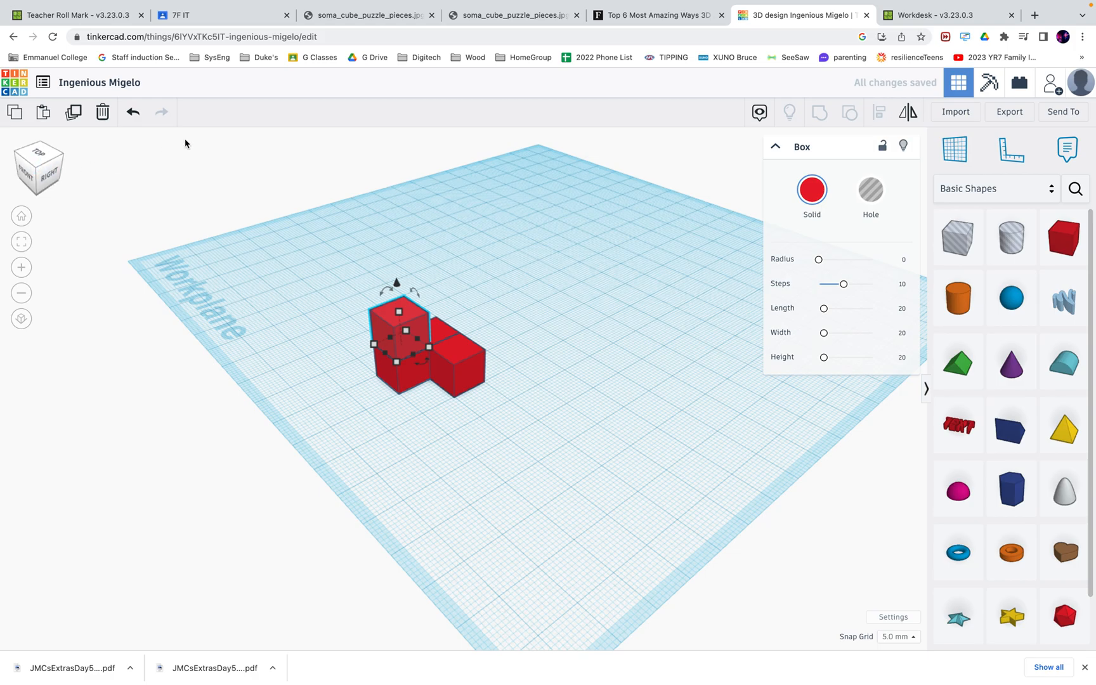
Compare with the Soma pieces picture, then marquee-select all four cubes together
click(368, 15)
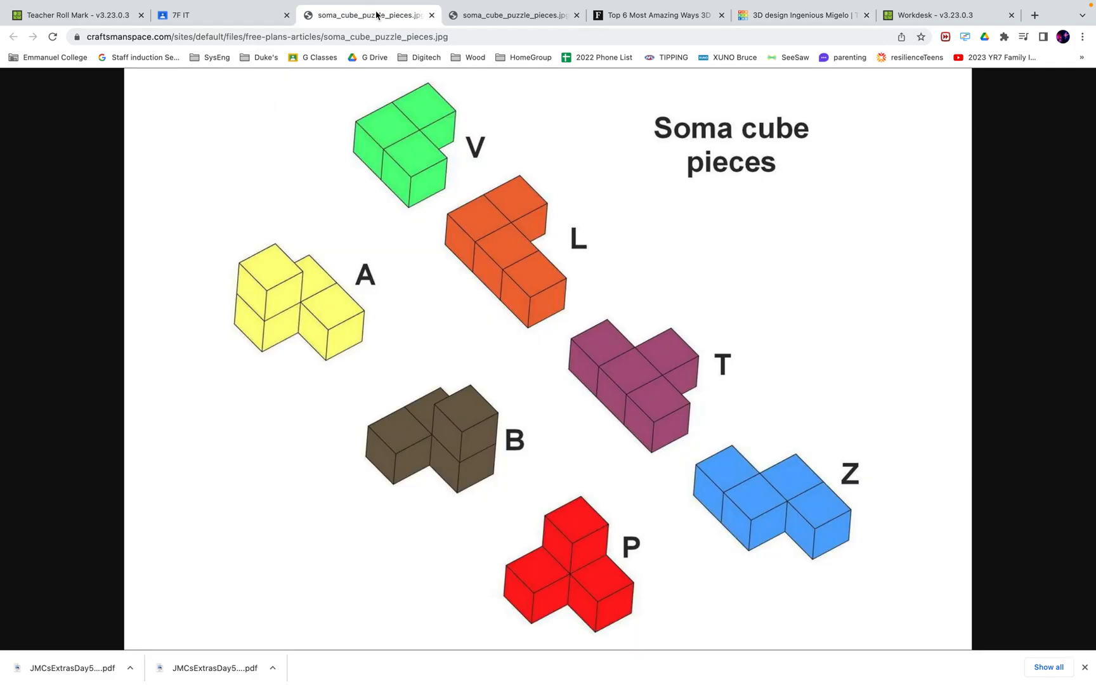
click(758, 15)
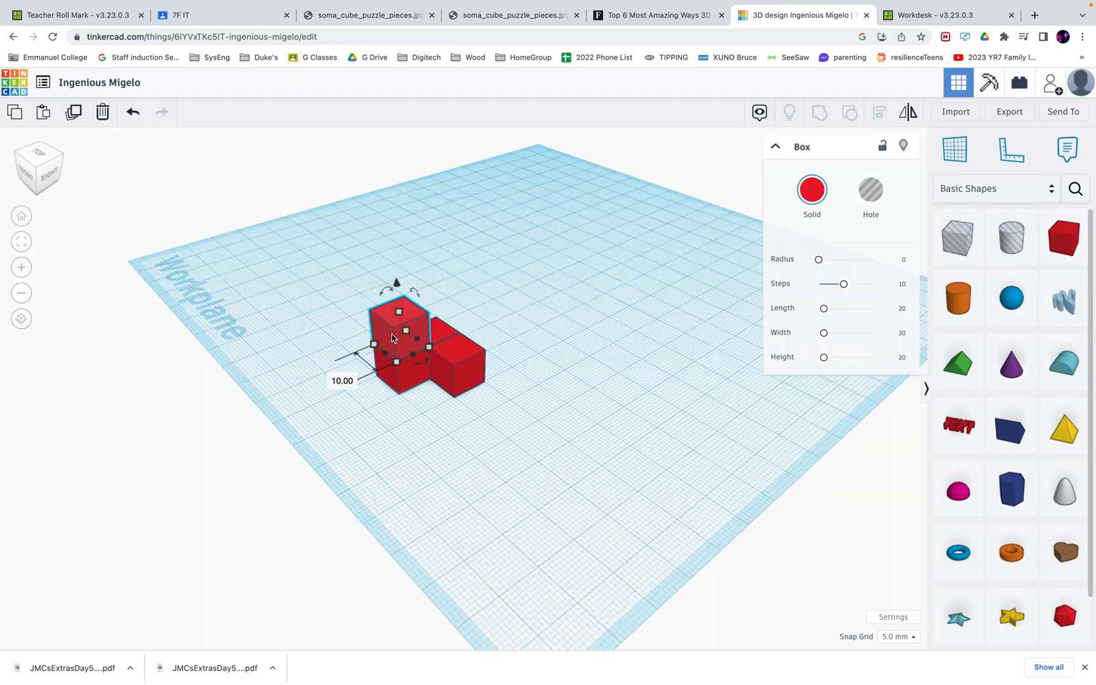
click(37, 168)
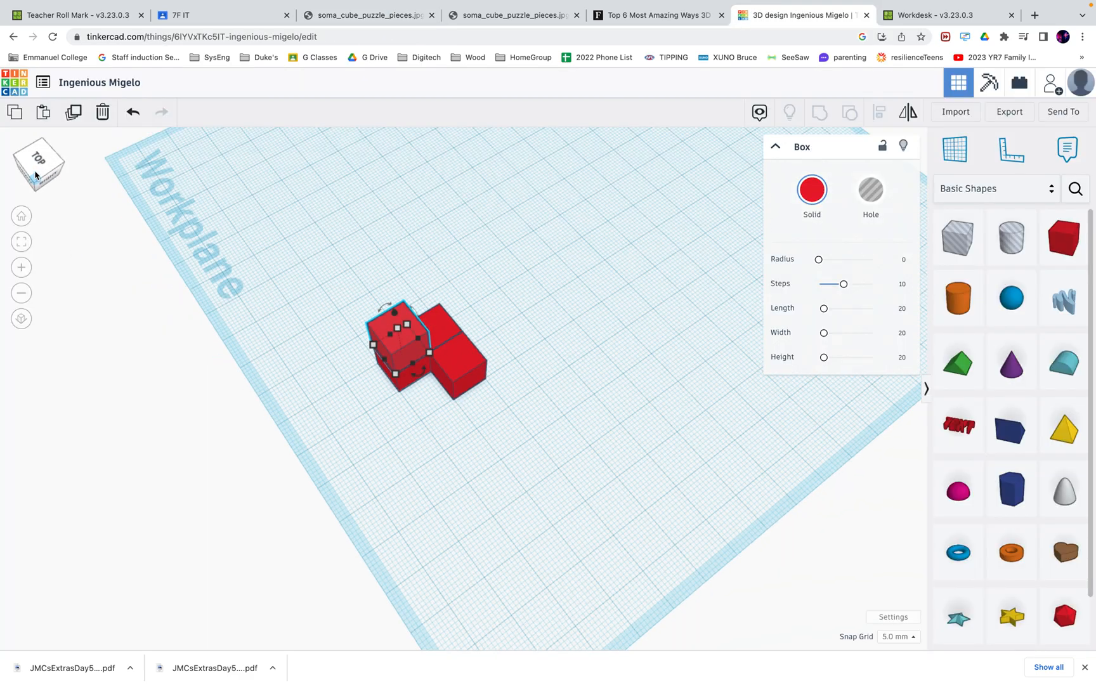
click(505, 430)
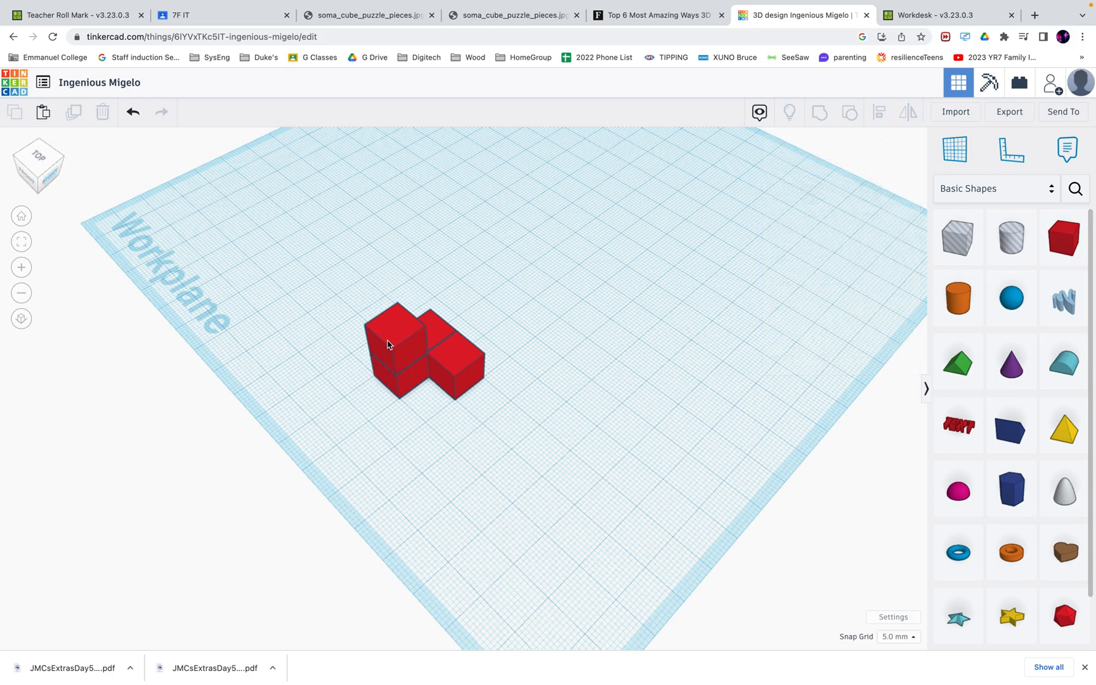
drag(330, 296, 506, 411)
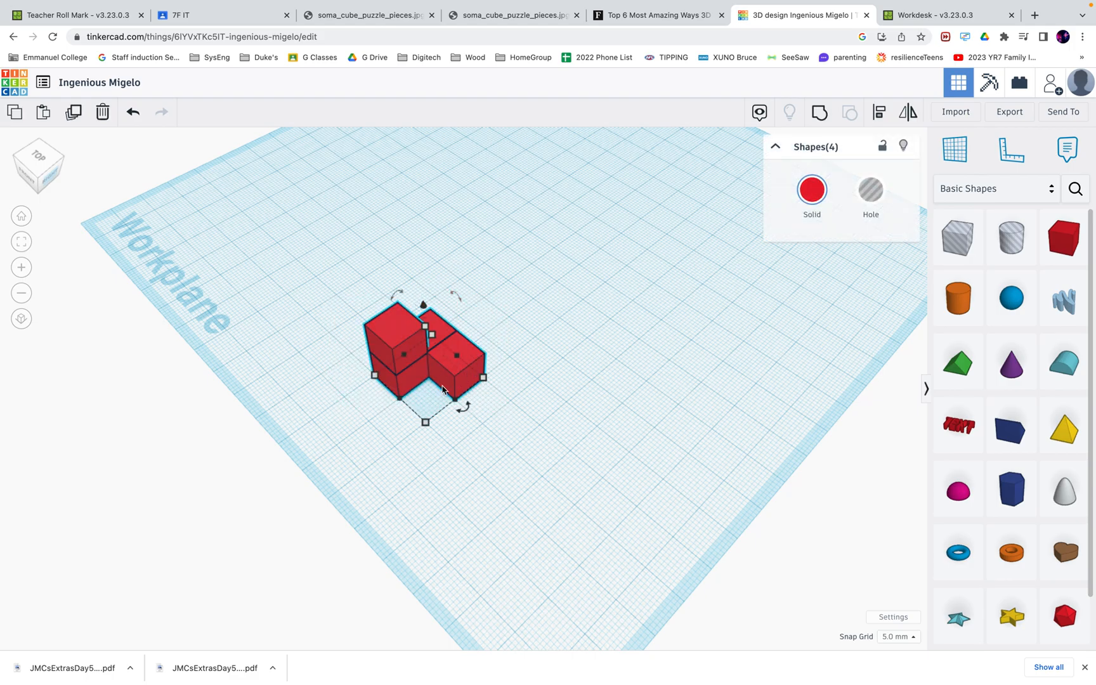
Colour the four selected cubes with the yellow Solid colour preset
click(810, 191)
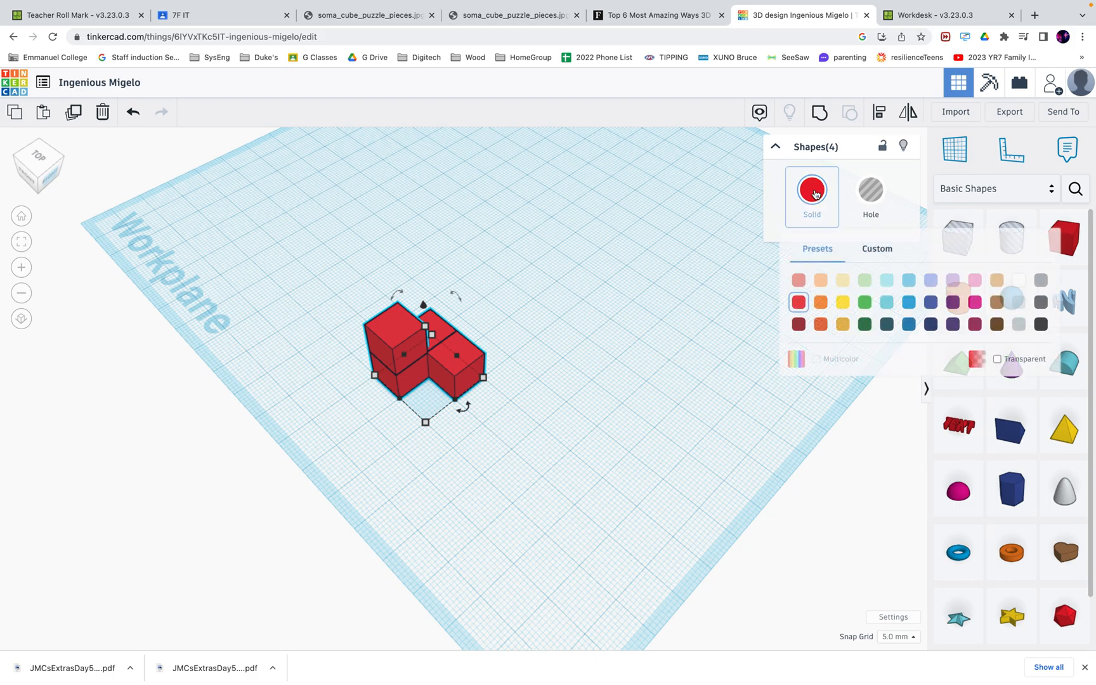
click(842, 301)
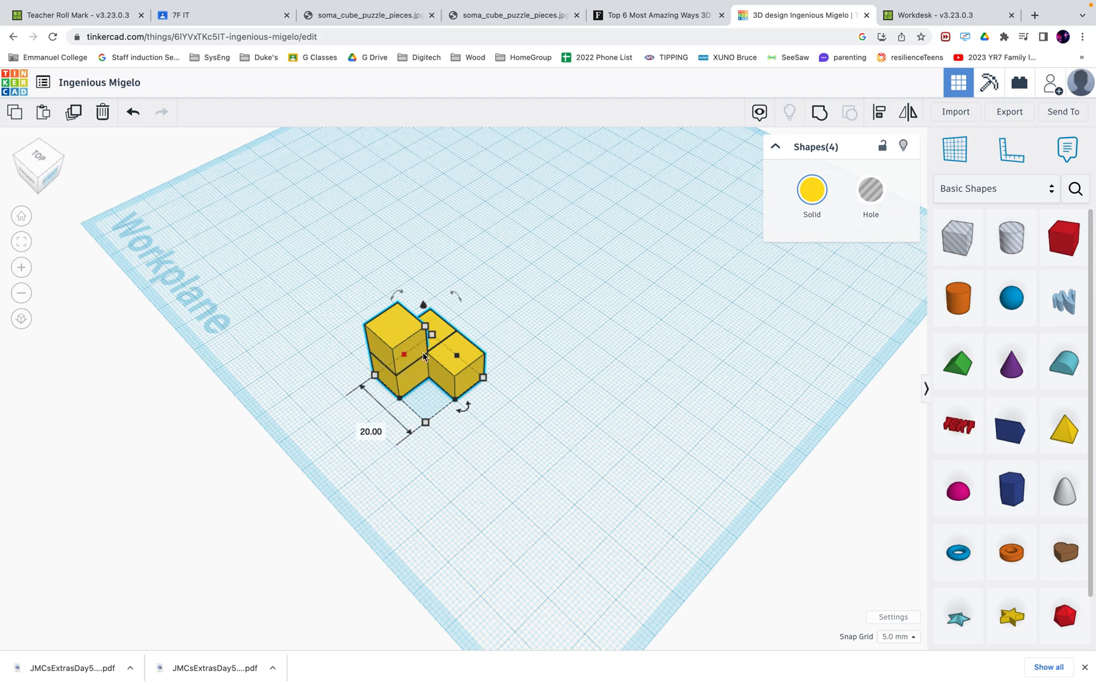
Group the four yellow cubes and nudge the grouped piece around the workplane
click(820, 114)
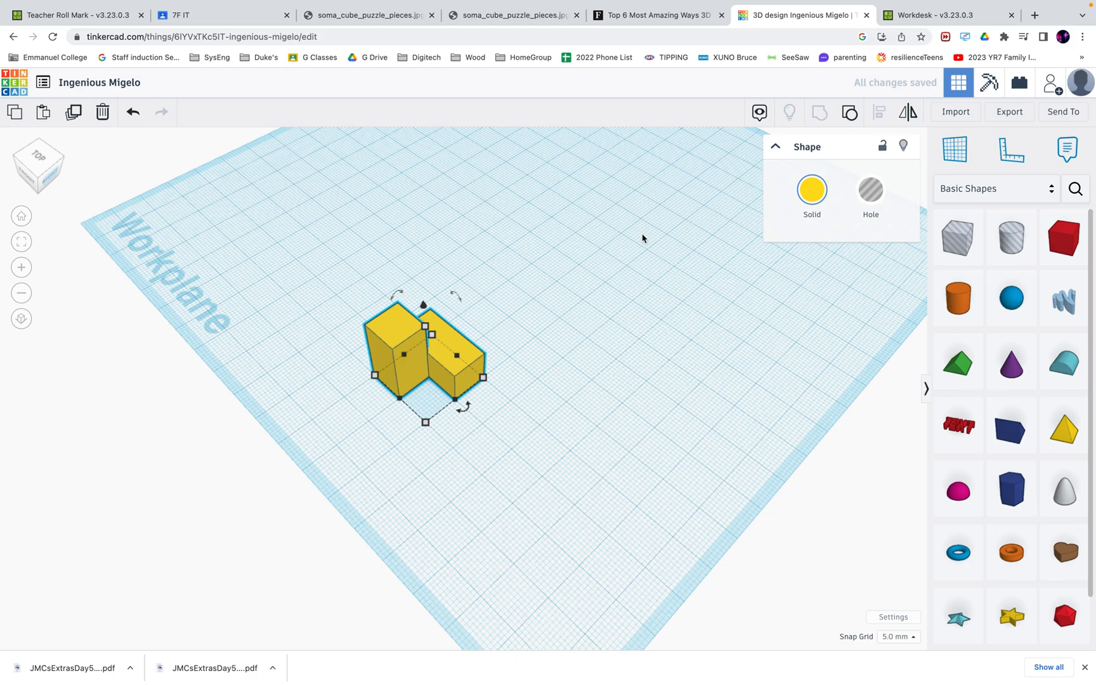
click(549, 387)
click(442, 354)
key(Right)
key(Right)
key(Right)
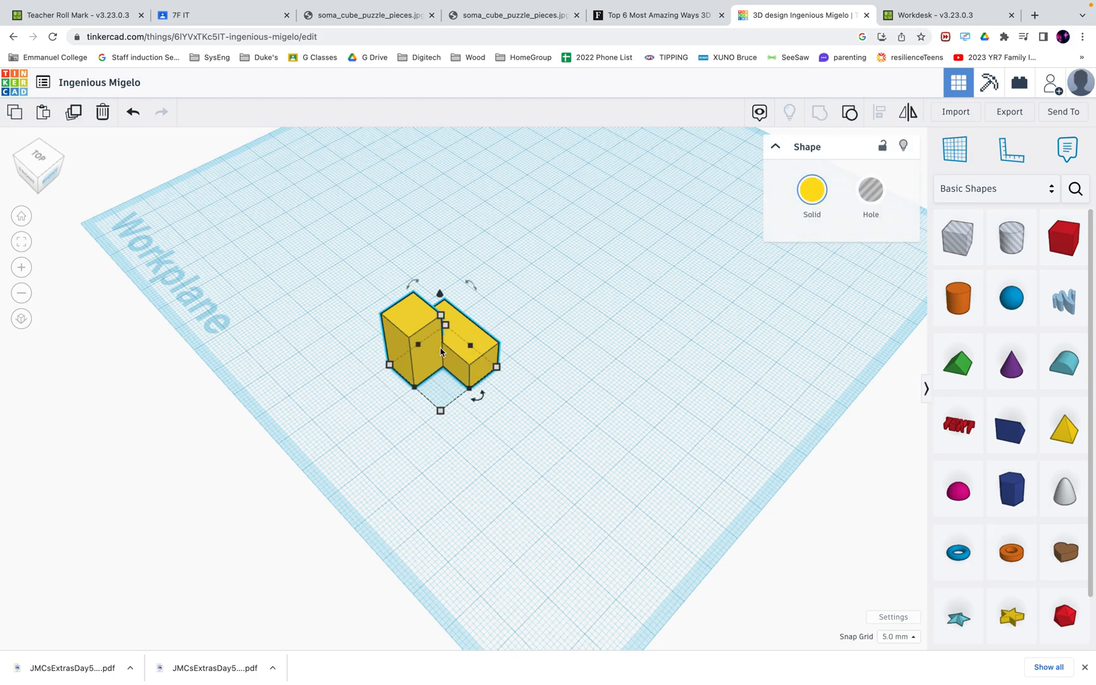
key(Left)
key(Left)
key(Left)
key(Up)
key(Up)
key(Up)
key(Down)
key(Down)
key(Down)
key(Right)
key(Right)
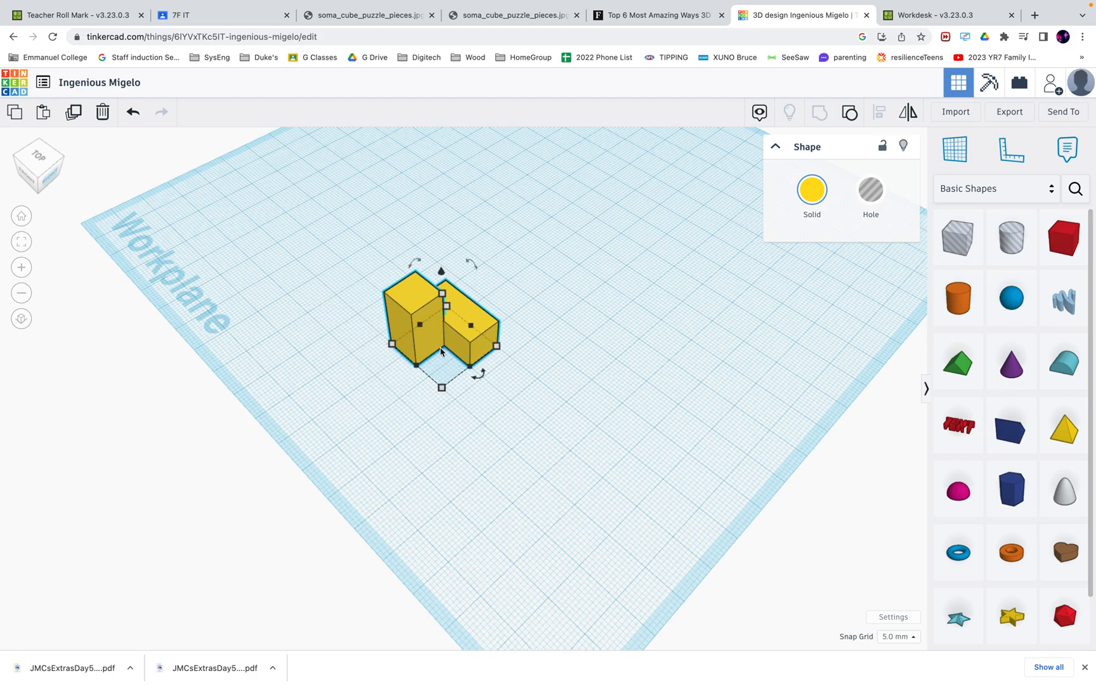
click(650, 262)
Ungroup, reselect and regroup the four cubes into one piece, then view the Soma pieces picture
drag(323, 245, 533, 400)
click(851, 113)
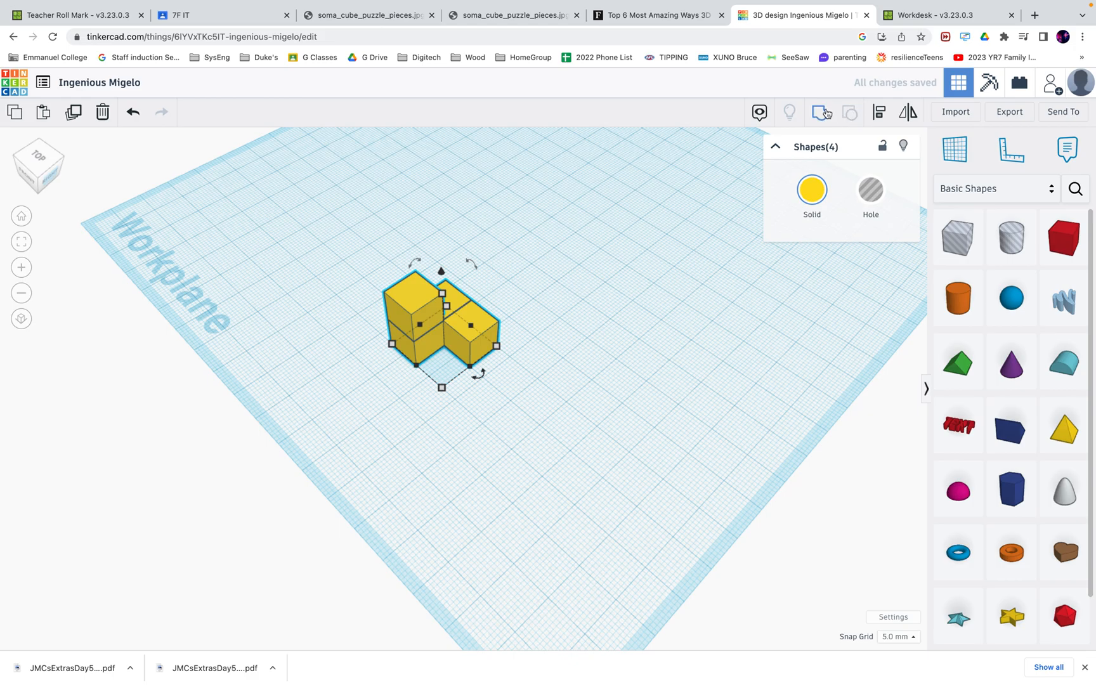
click(505, 436)
drag(366, 265, 536, 421)
click(819, 111)
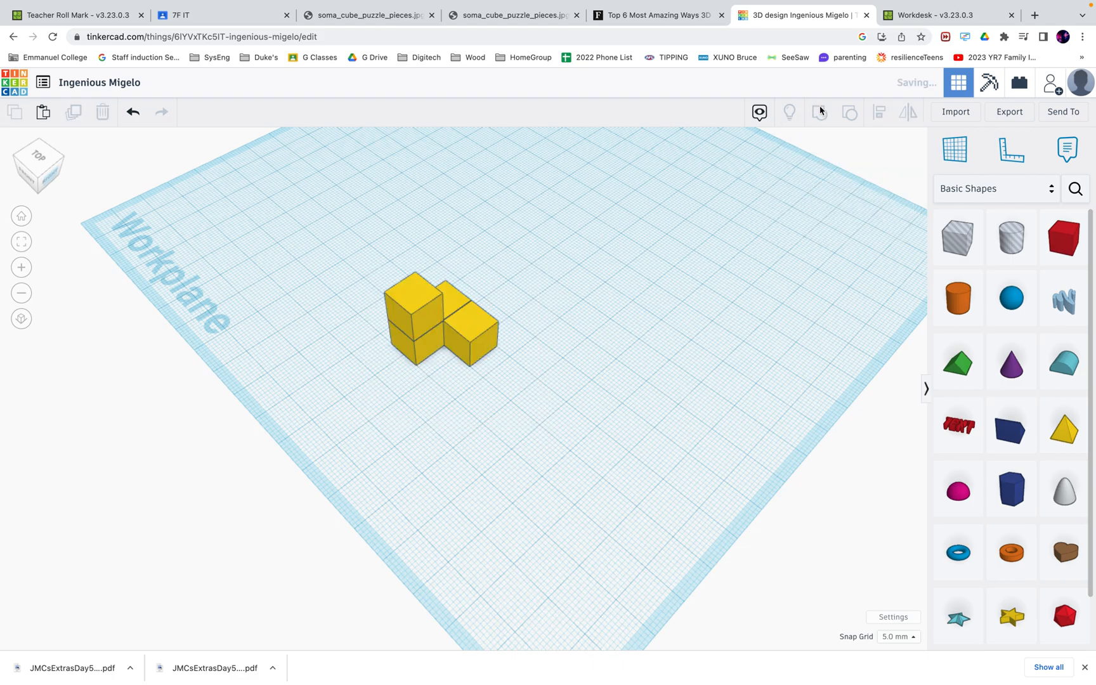
click(652, 334)
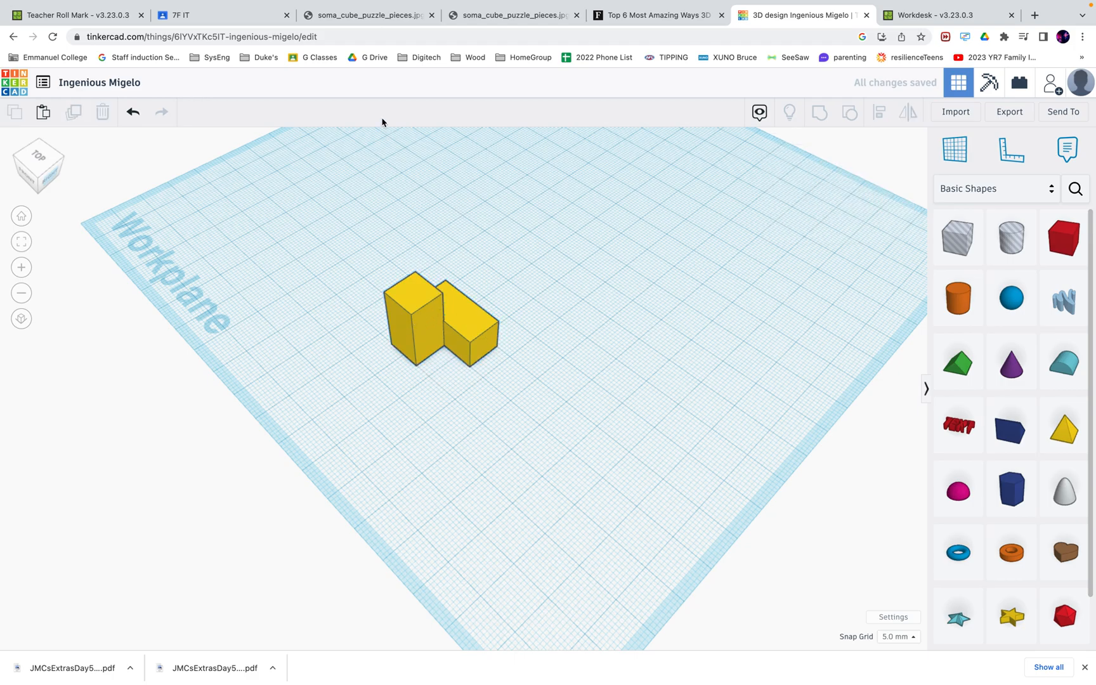
click(343, 15)
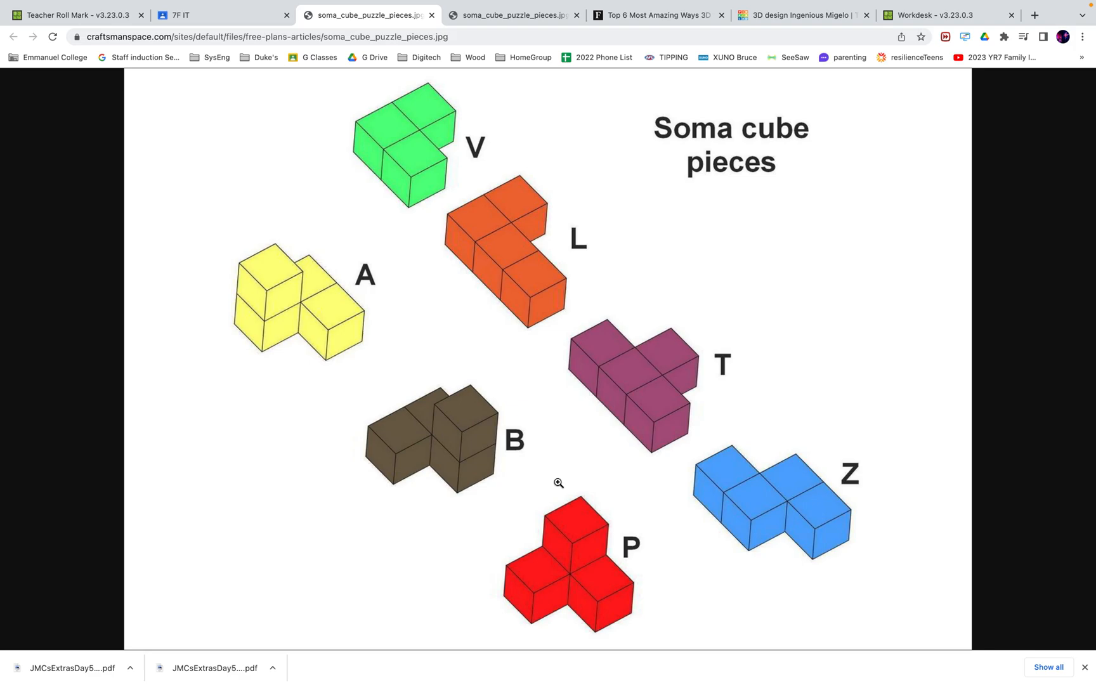
Back in Ingenious Migelo, nudge the yellow piece one grid step right and up, then select the title
click(788, 18)
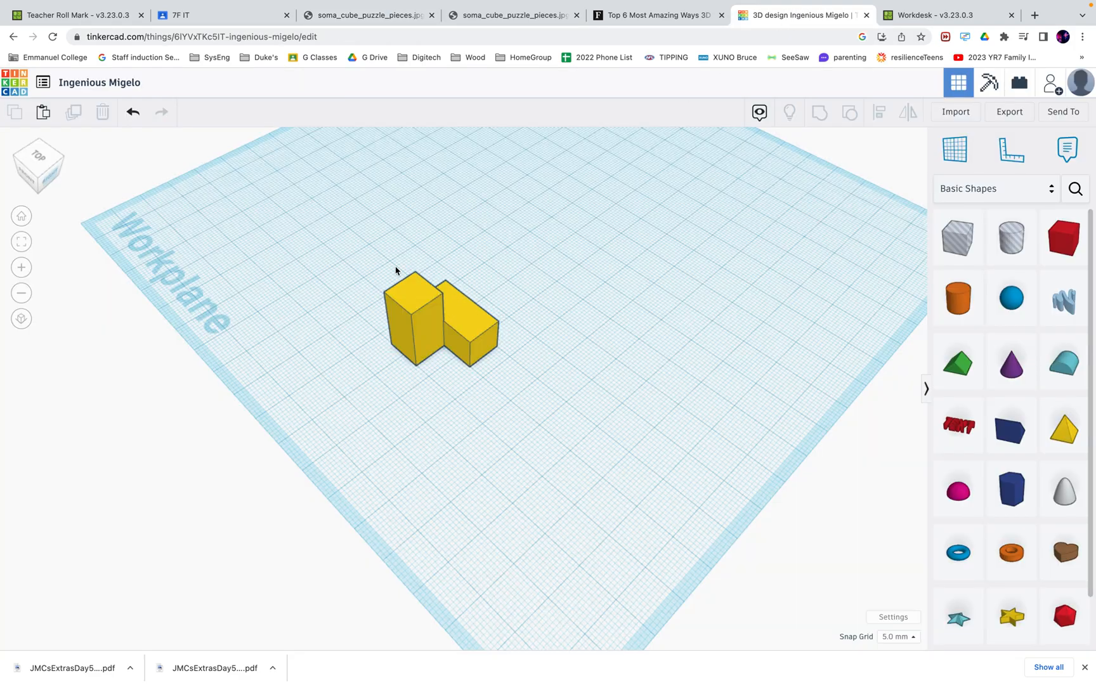
drag(382, 252, 516, 409)
click(565, 365)
click(478, 330)
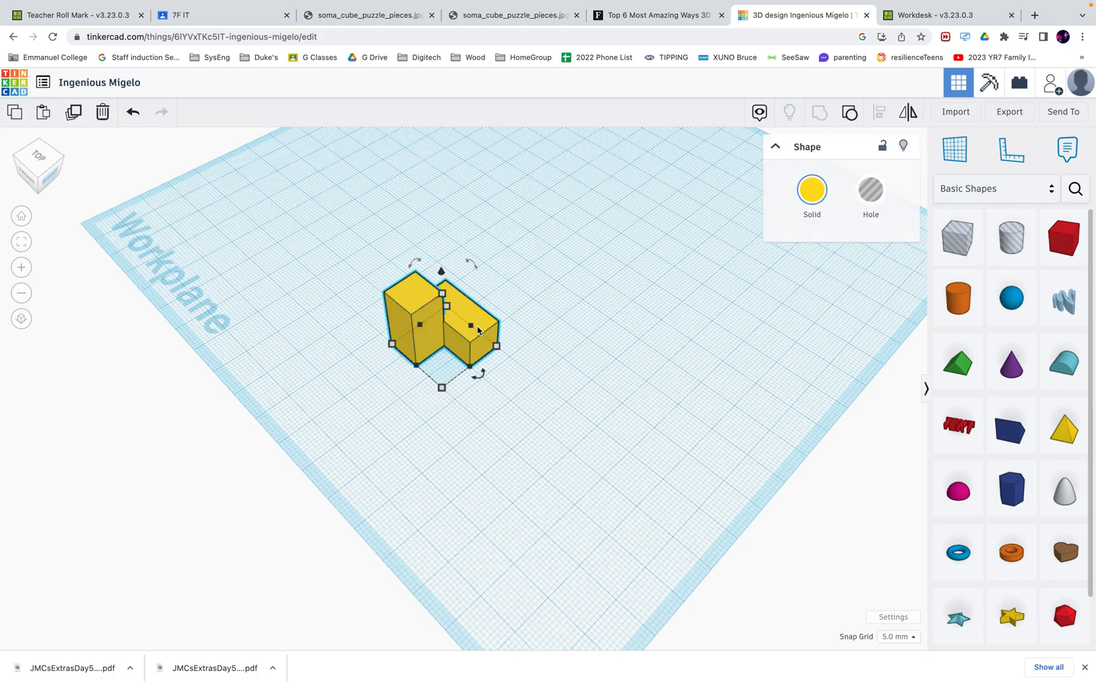
key(Right)
key(Up)
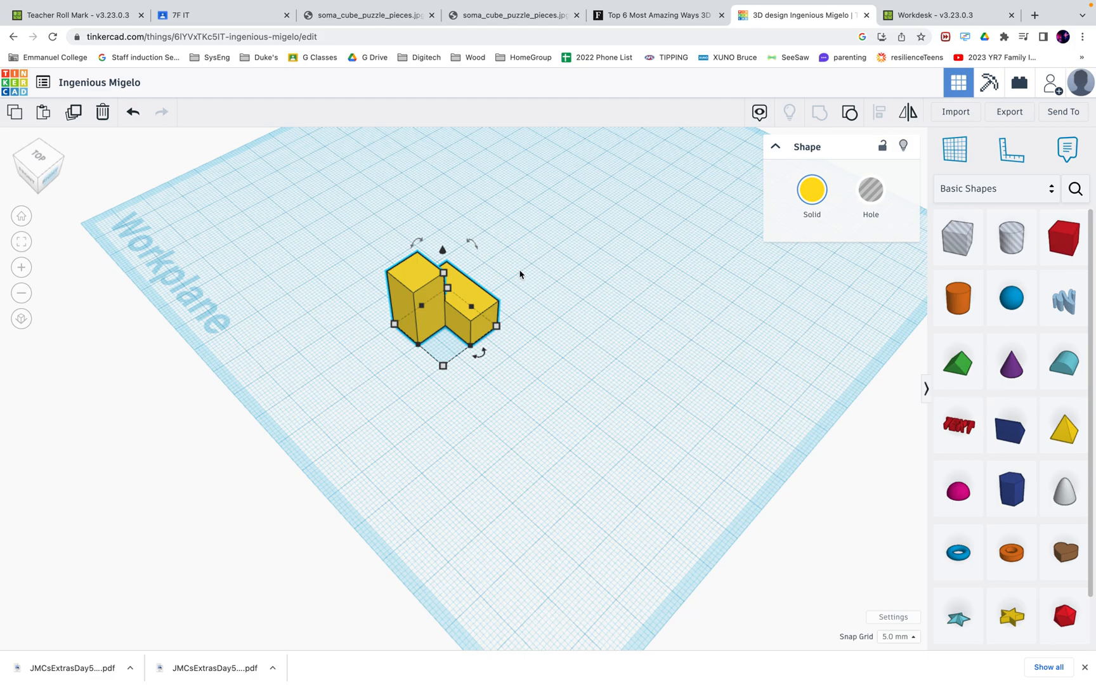
click(625, 337)
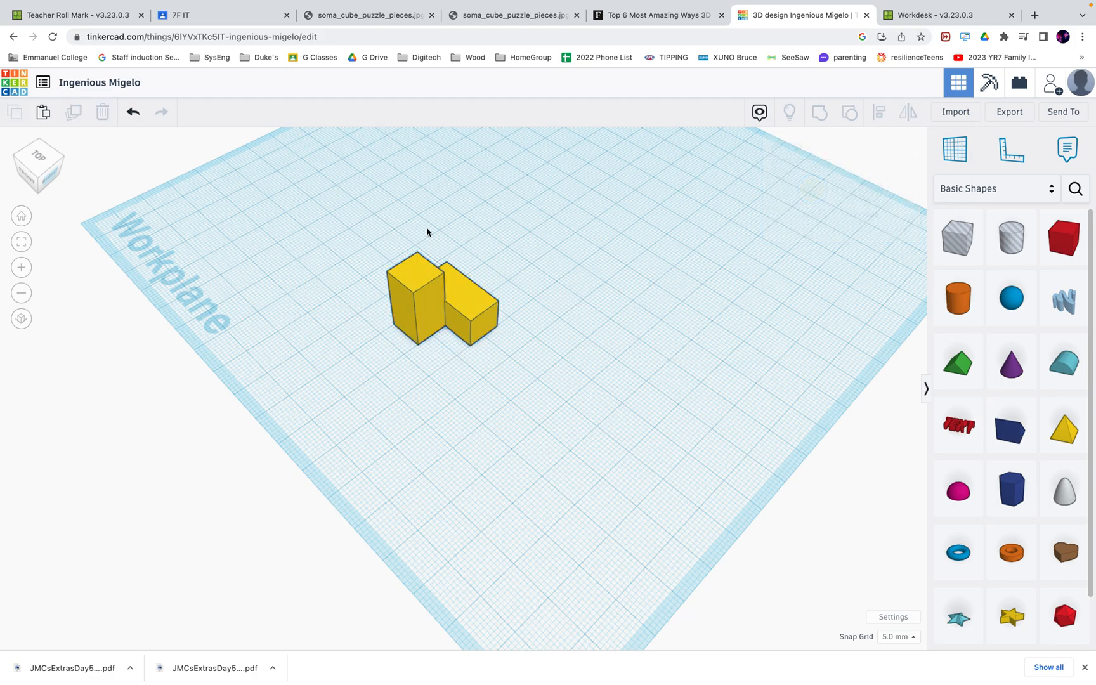
click(105, 83)
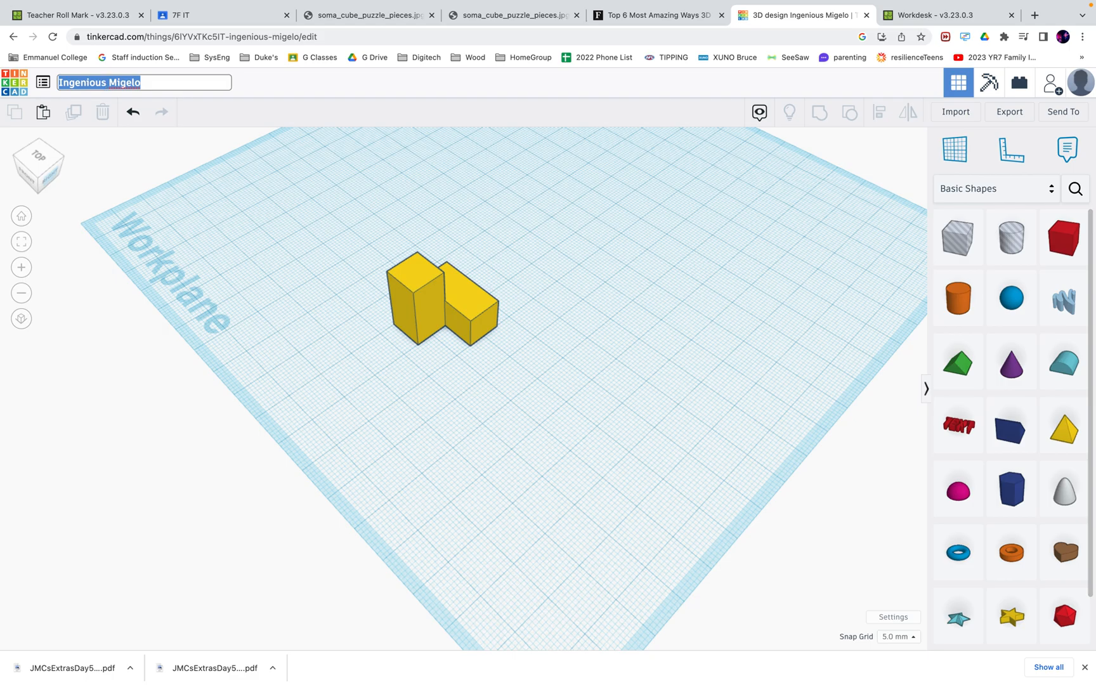
Retitle the design as the student's first name plus '7F Soma' and return to the dashboard
text(Jason)
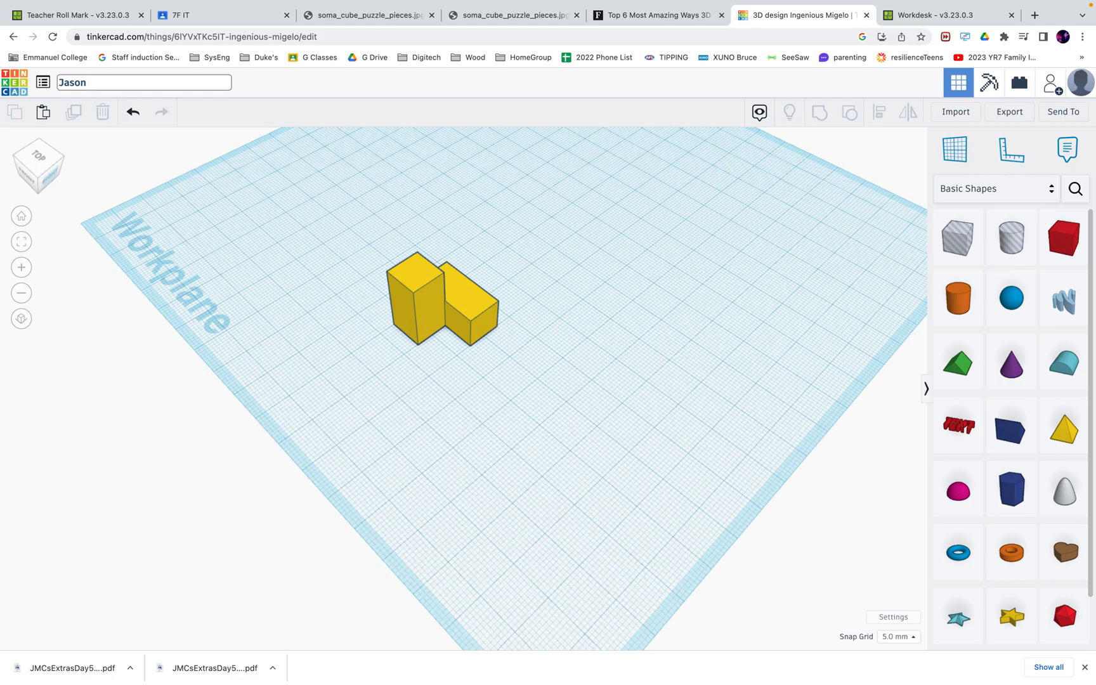
text( 7F Soma)
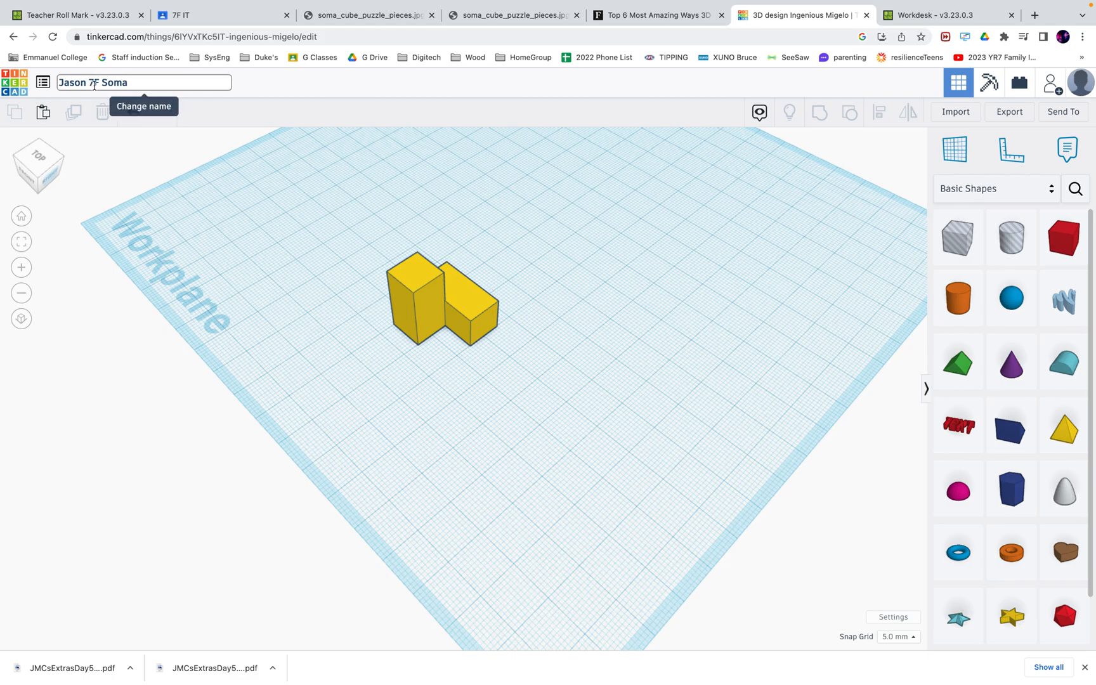
click(228, 200)
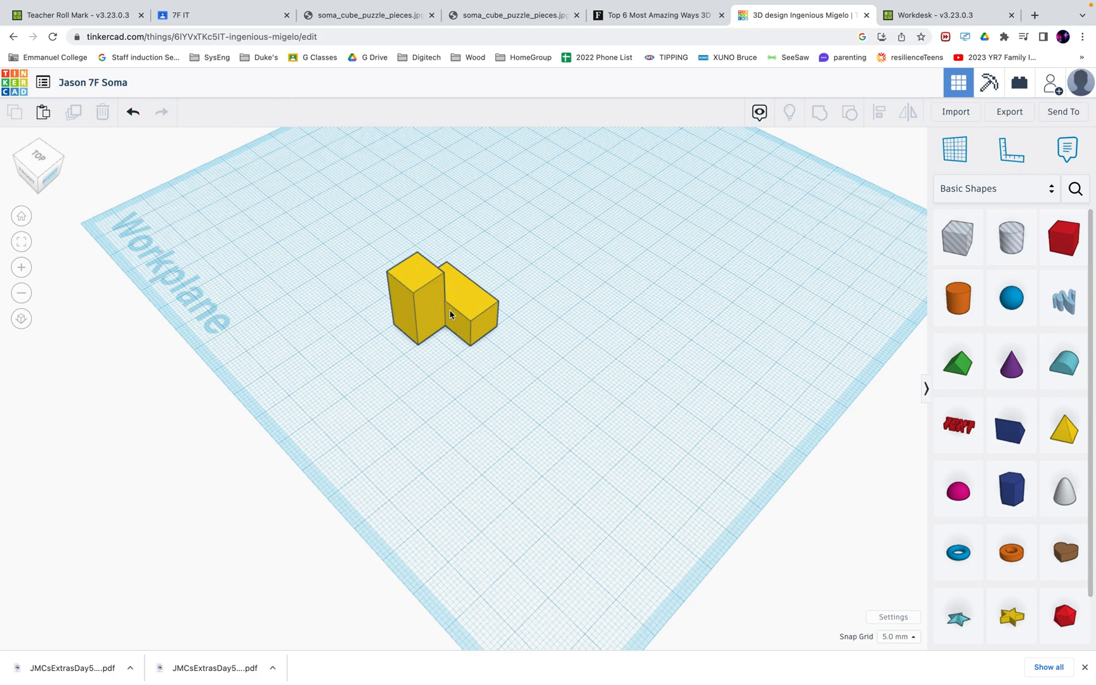
click(17, 83)
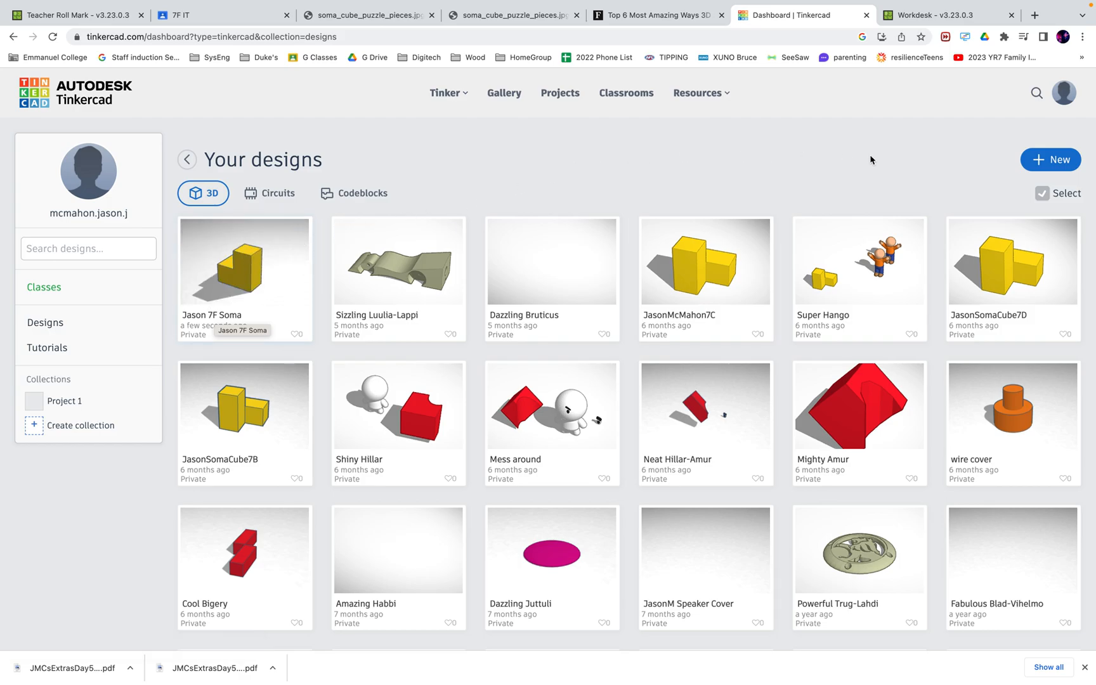
Create a new empty 3D design, Spectacular Turing-Blorr, from the dashboard's New menu
click(1042, 162)
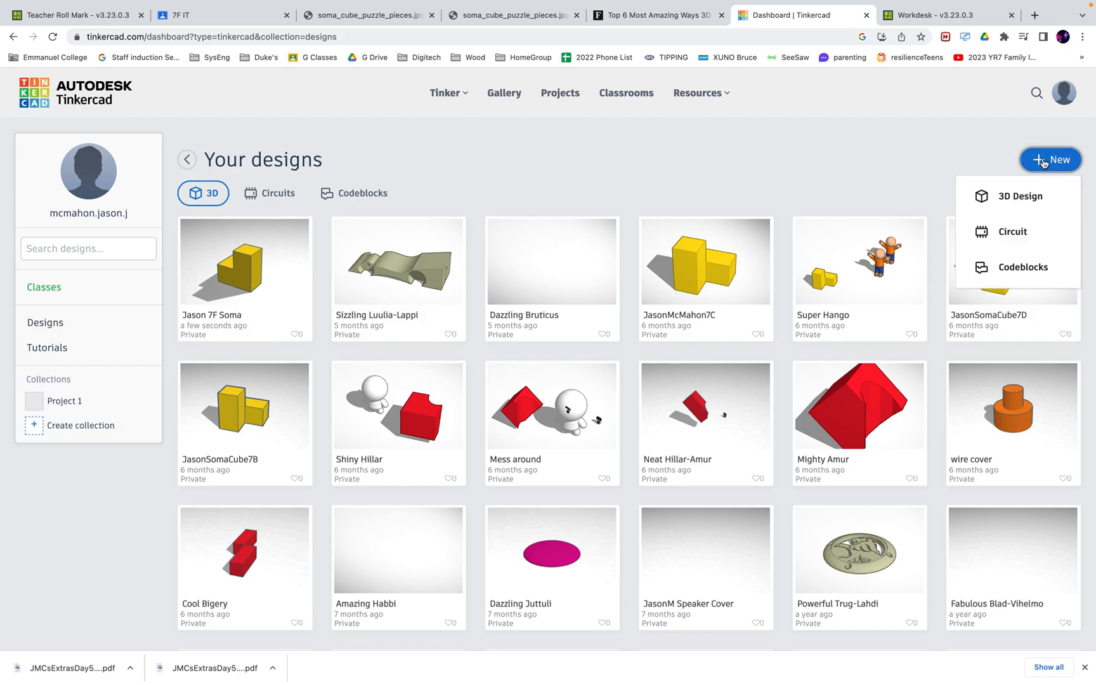
click(1022, 197)
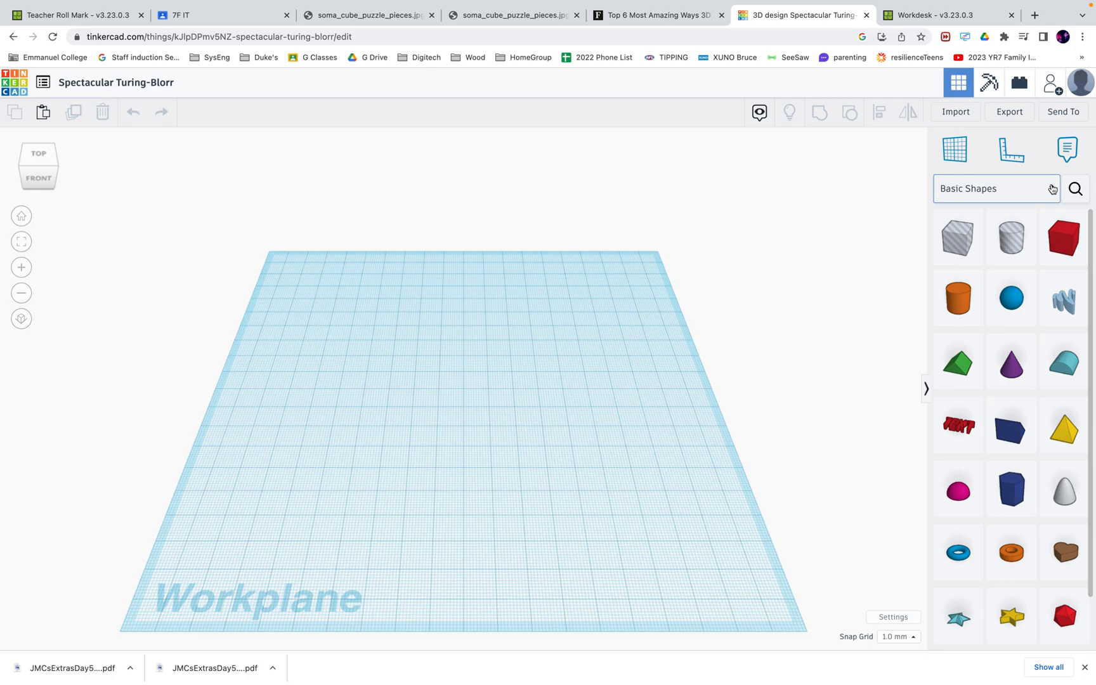
Place the Blanky character from the Creatures & Characters library onto the workplane
click(1052, 189)
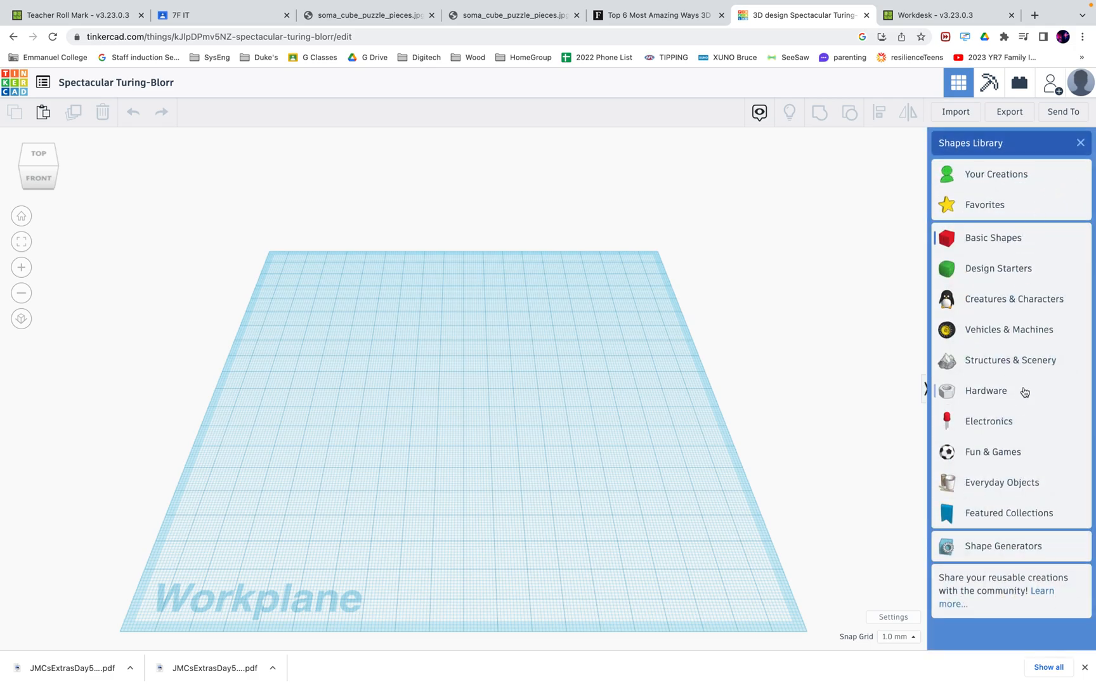
click(994, 300)
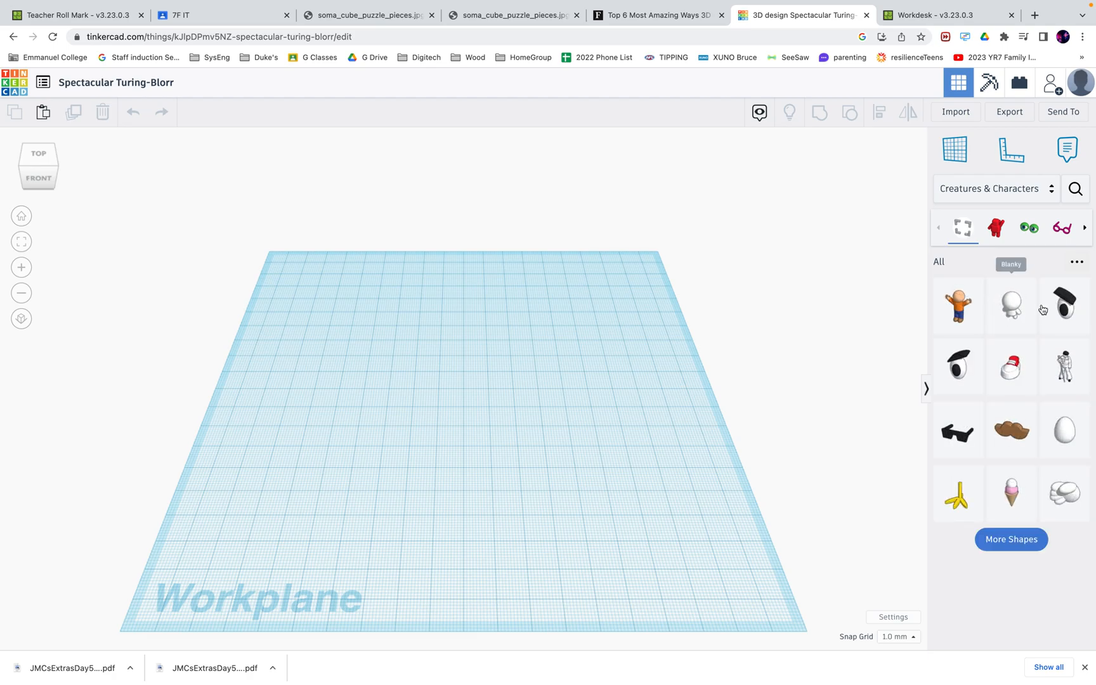
drag(1019, 304, 601, 460)
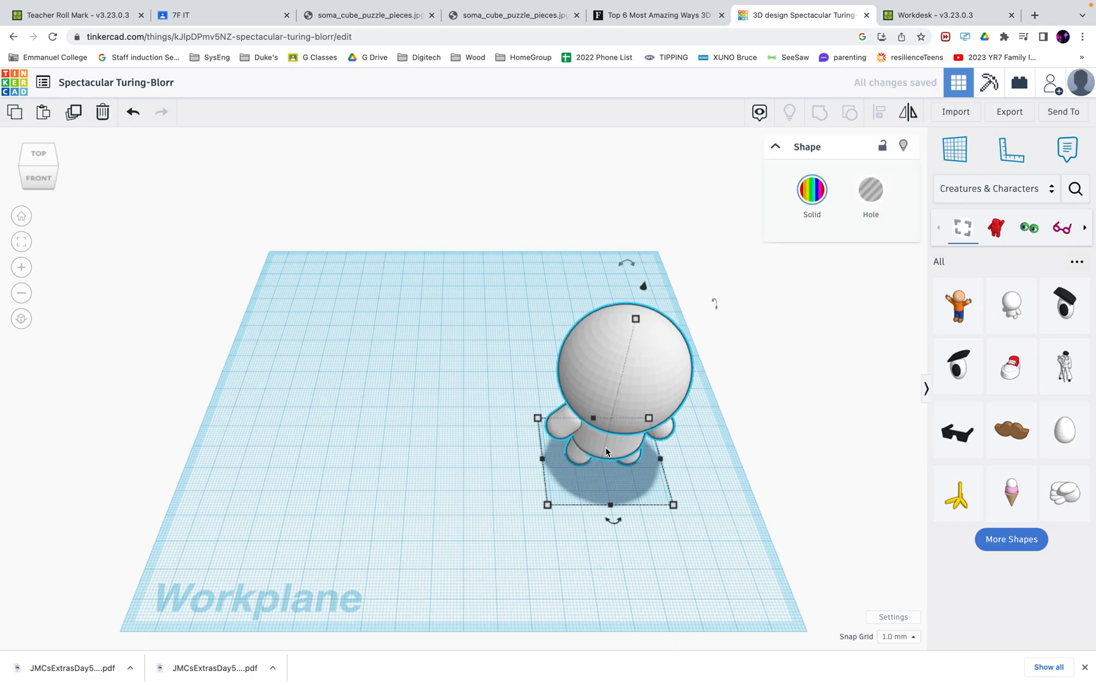
Add a Cartoon eye, raise it, and nudge it onto Blanky's face
drag(1064, 305, 474, 401)
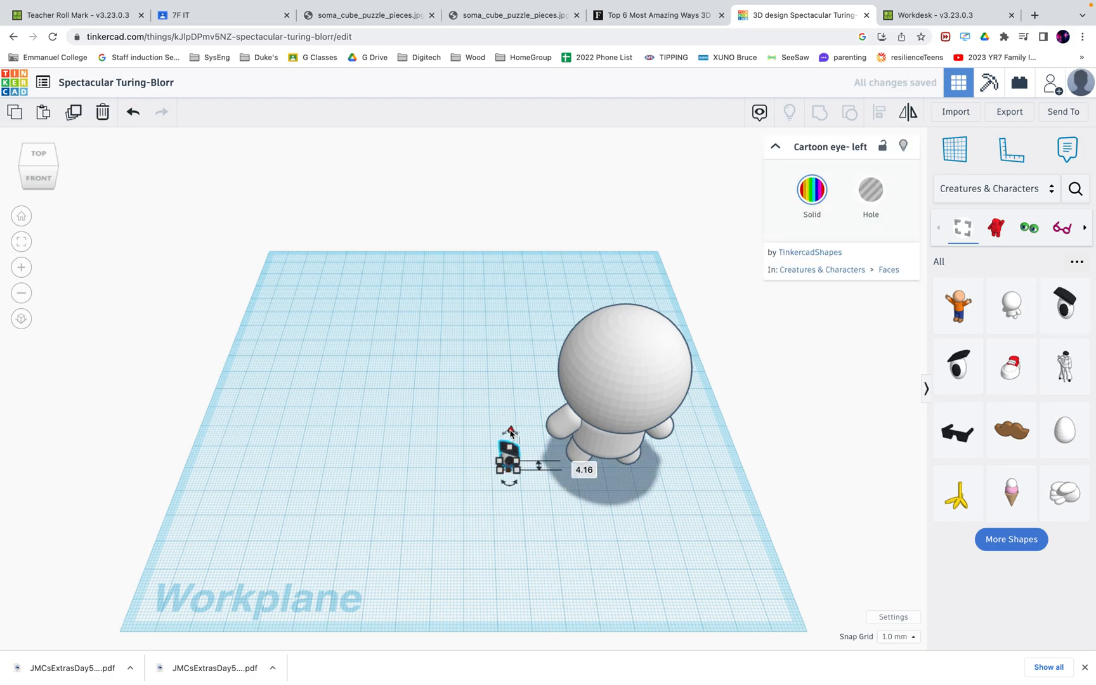
drag(526, 352, 522, 321)
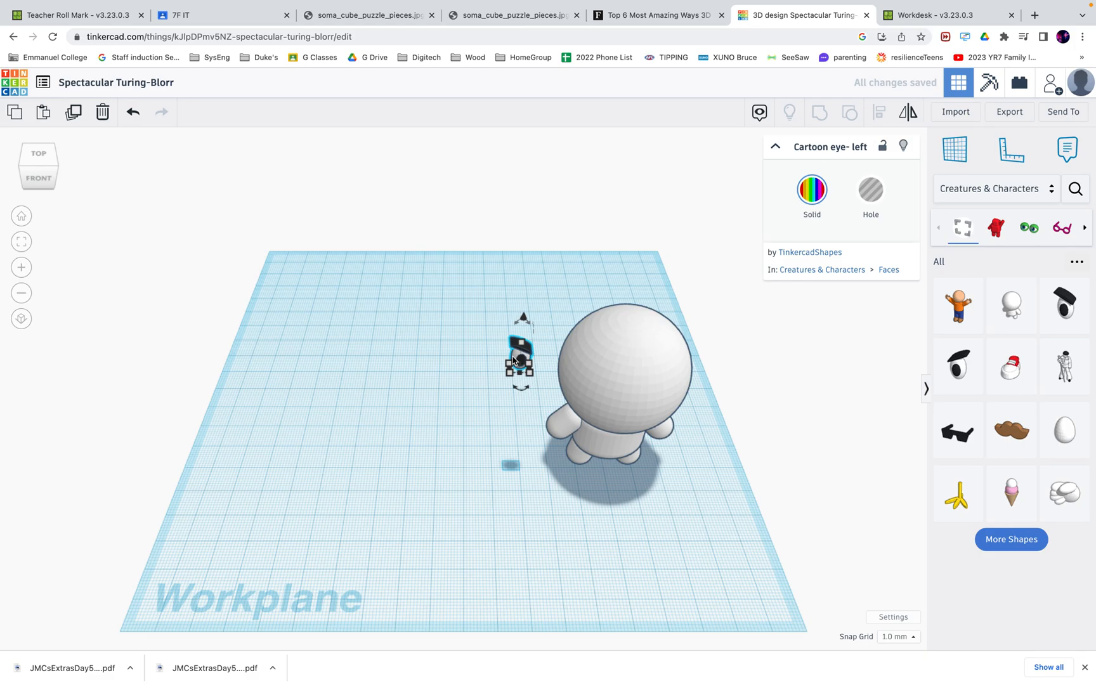
key(Right)
key(Right)
key(Right)
key(Right)
key(Right)
key(Right)
key(Right)
key(Right)
key(Right)
key(Right)
key(Right)
key(Right)
key(Right)
key(Right)
key(Right)
key(Right)
key(Right)
key(Right)
key(Right)
key(Right)
key(Right)
key(Right)
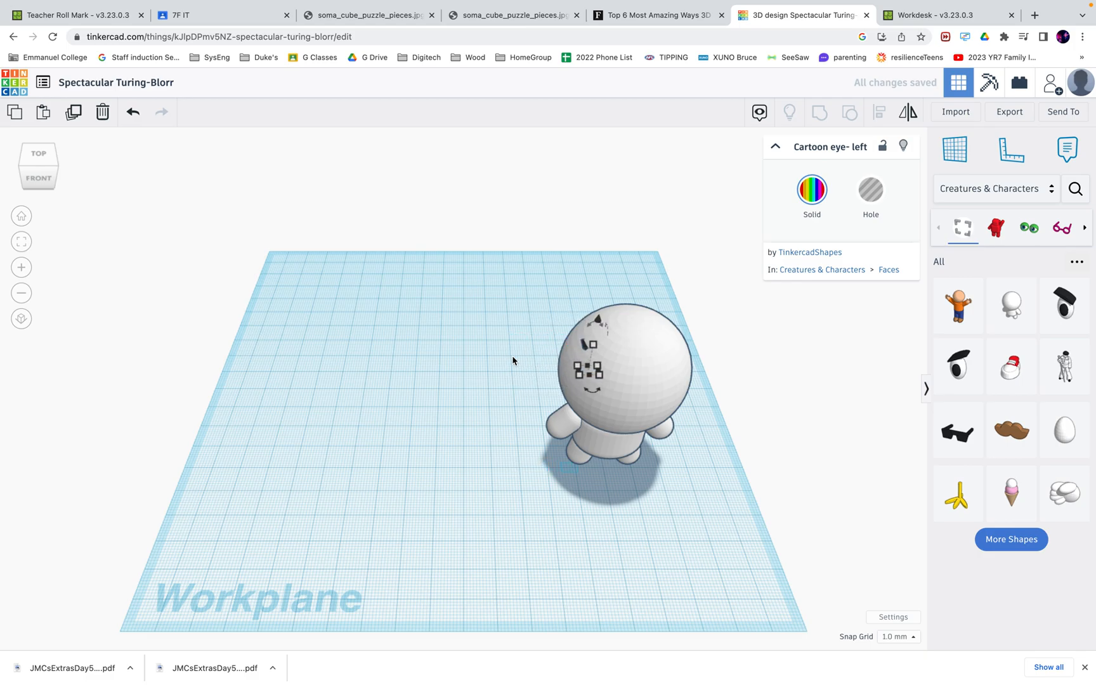
key(Down)
key(Down)
key(Down)
key(Down)
key(Down)
key(Down)
key(Down)
key(Right)
key(Right)
key(Right)
key(Right)
key(Right)
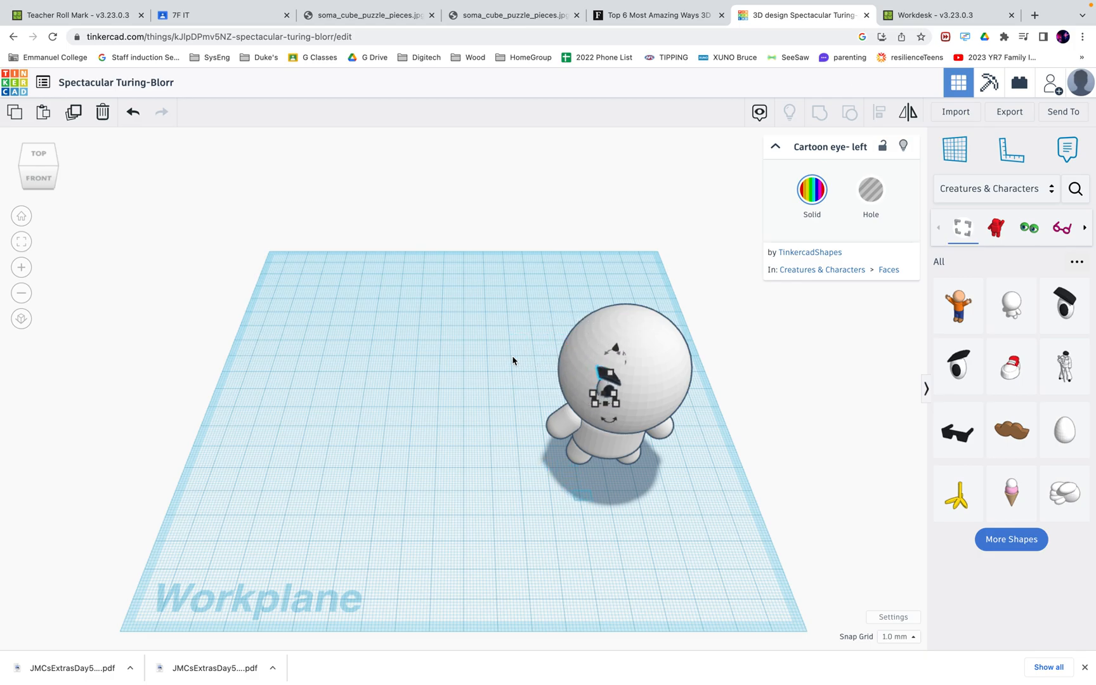
click(462, 367)
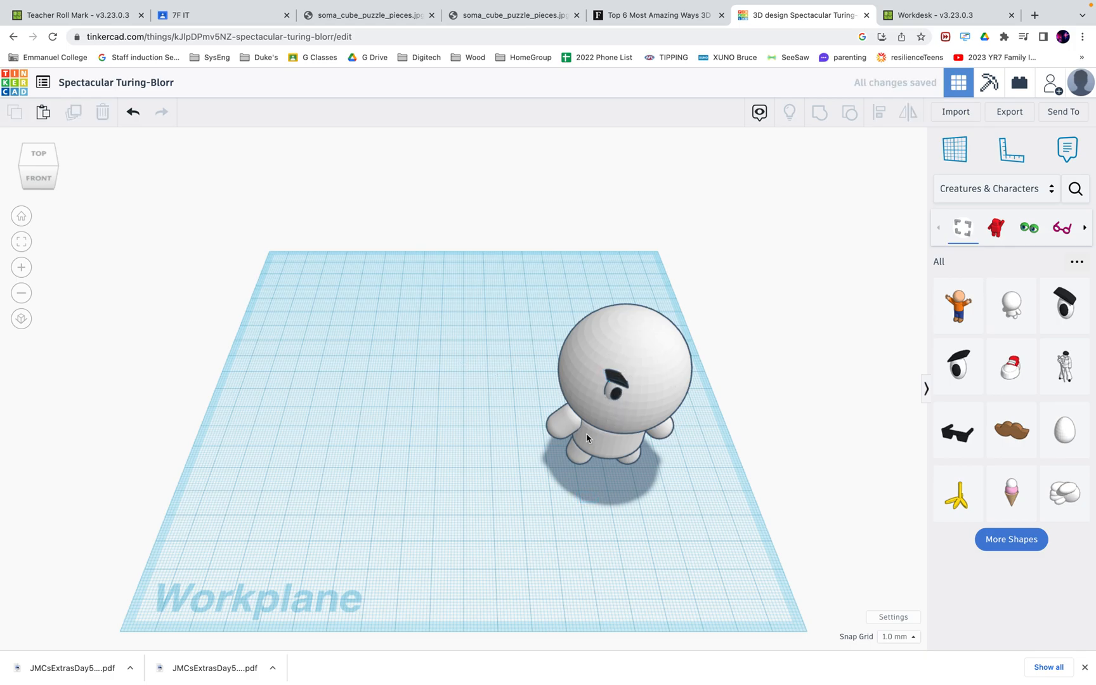